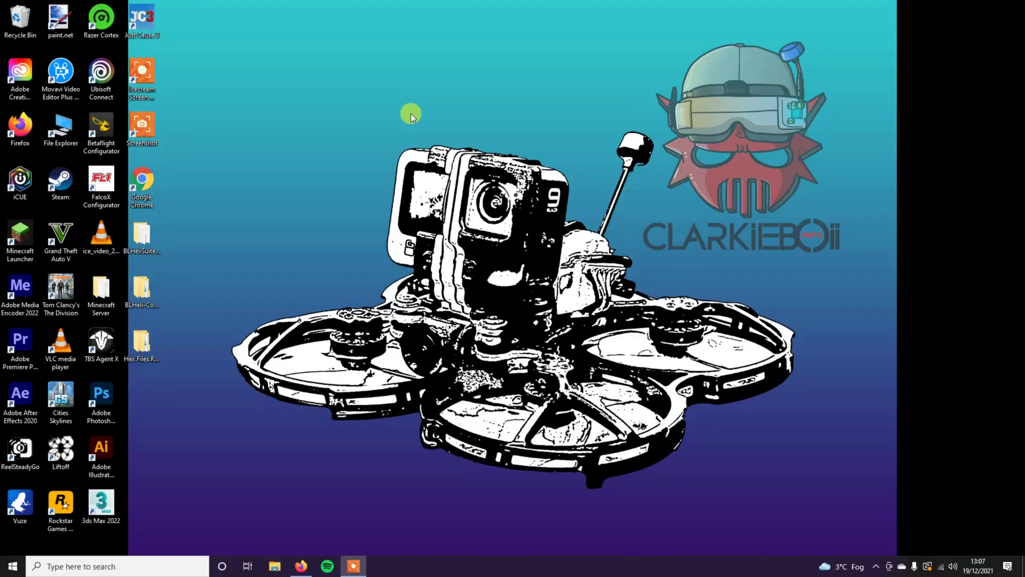
- Launch Betaflight Configurator, connect to the flight controller and open its Video Transmitter settings
double_click(109, 126)
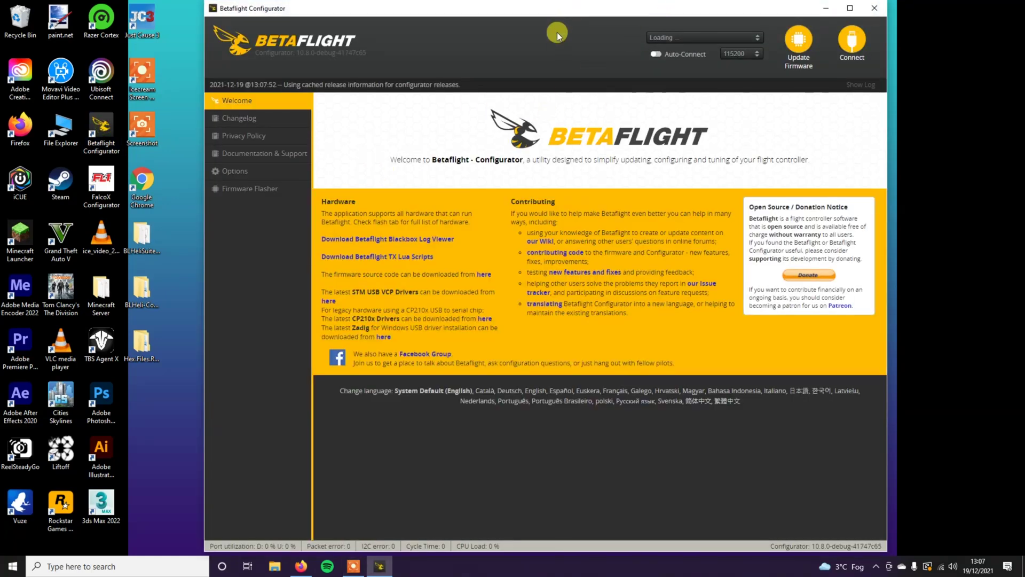
click(848, 46)
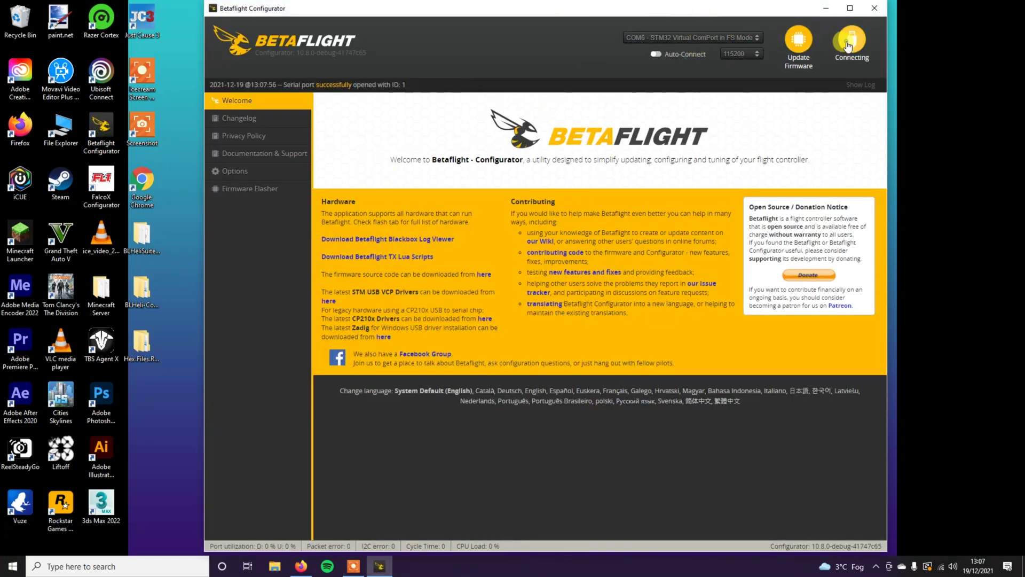
click(254, 261)
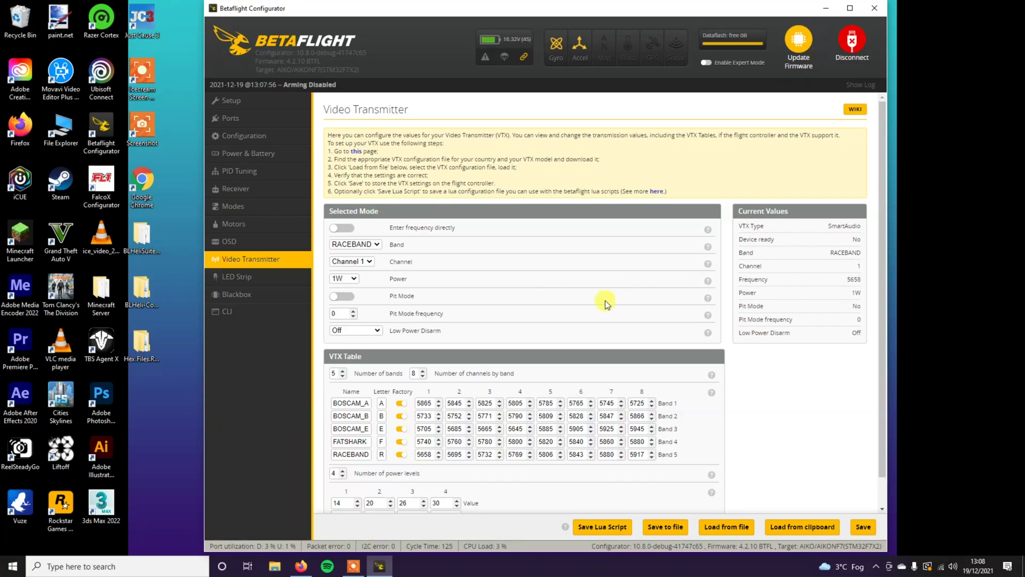
- Set the video transmitter's power to 25 and save the settings
click(263, 243)
click(271, 267)
click(347, 278)
click(346, 298)
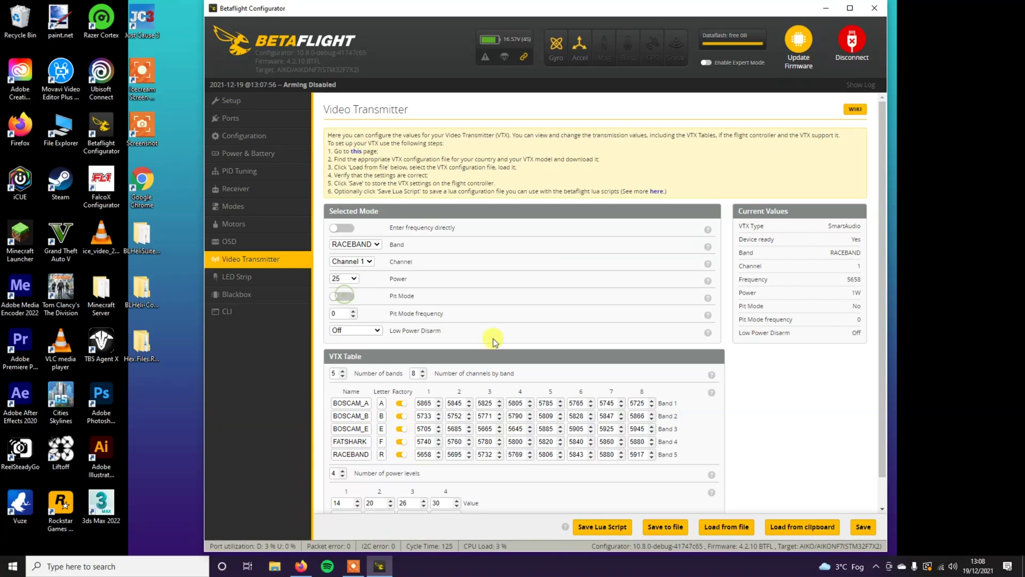
click(347, 278)
click(348, 280)
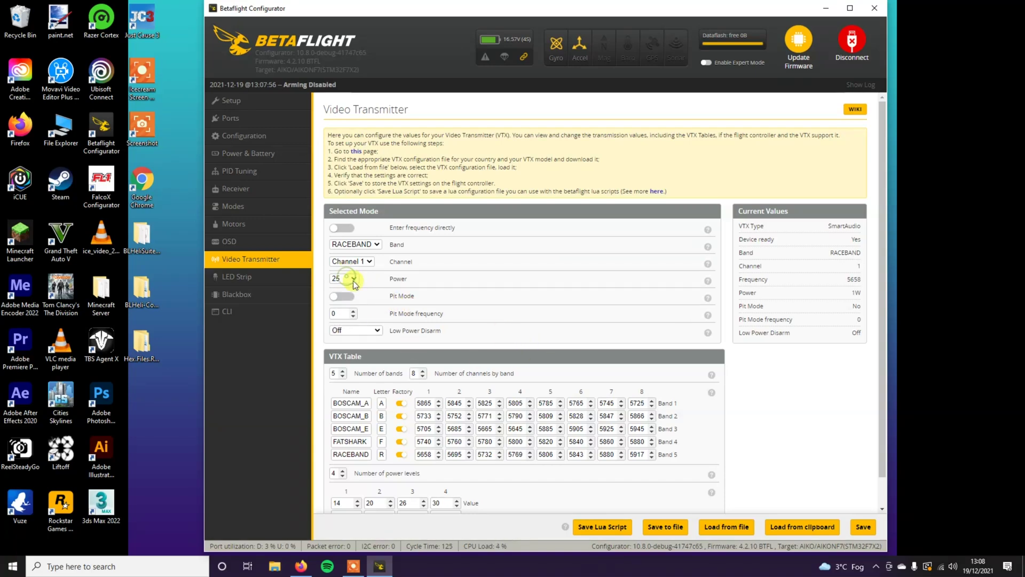
click(862, 527)
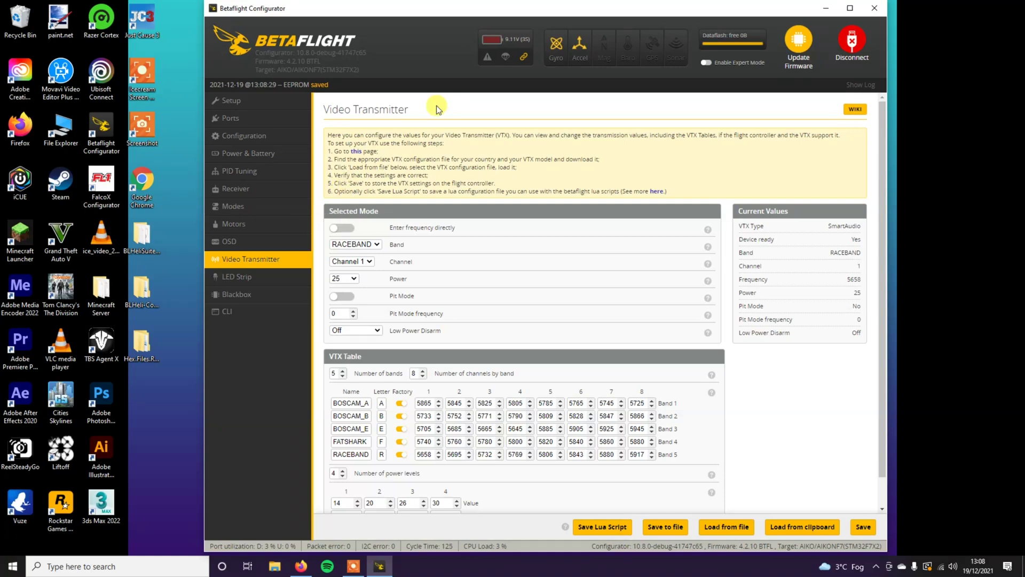
- Disconnect the flight controller and close Betaflight Configurator
click(851, 43)
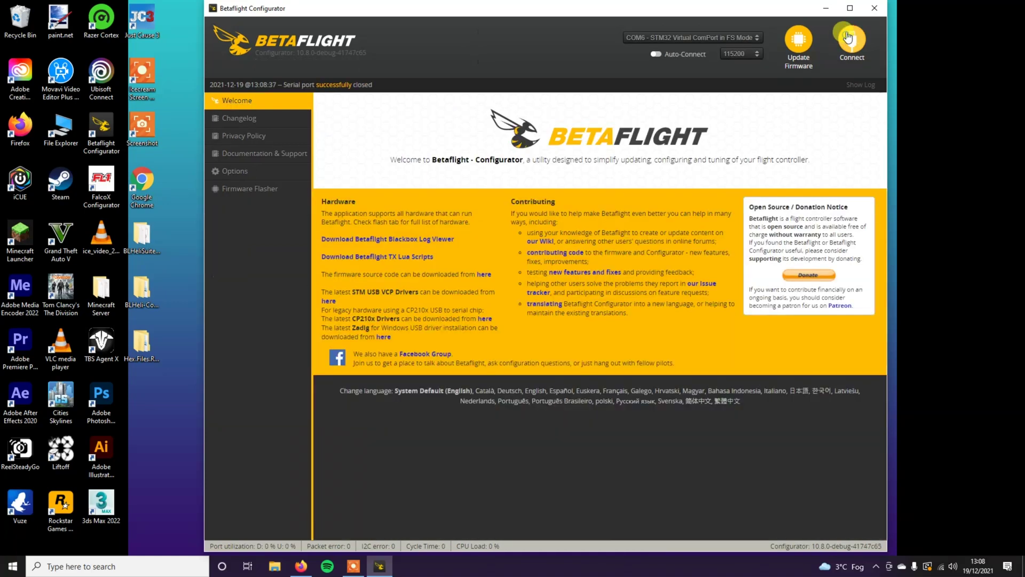
click(874, 8)
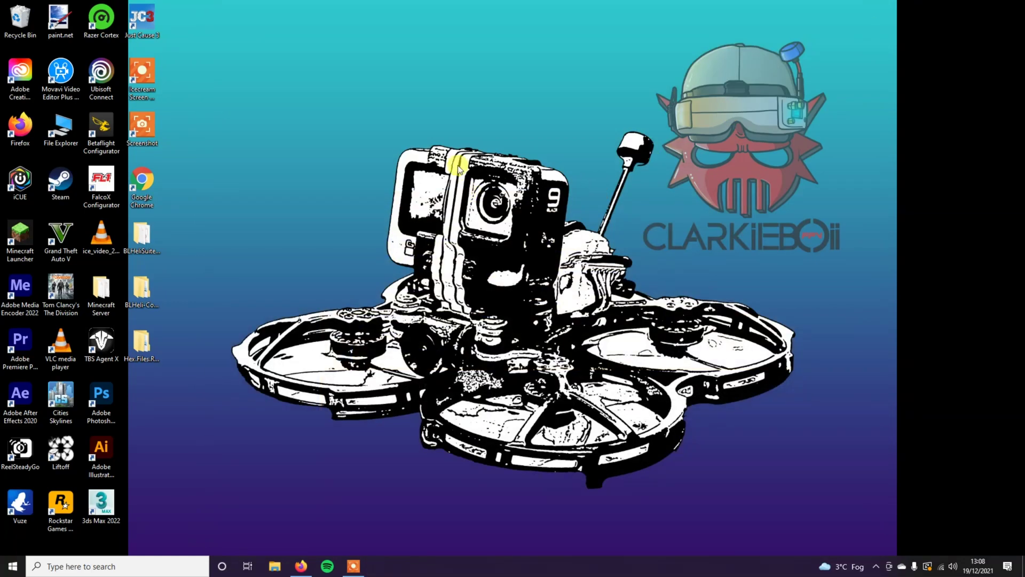
- Switch to Firefox, start downloading BLHeliSuite32_32812.zip from the bitdump/BLHeli releases page, and cancel the save
click(297, 558)
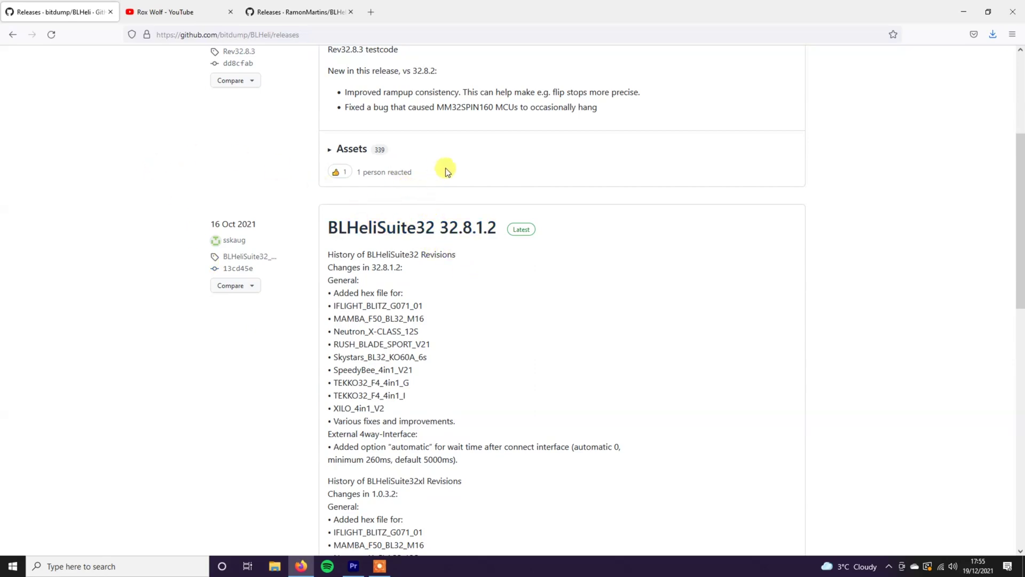
scroll(448, 169, down, 10)
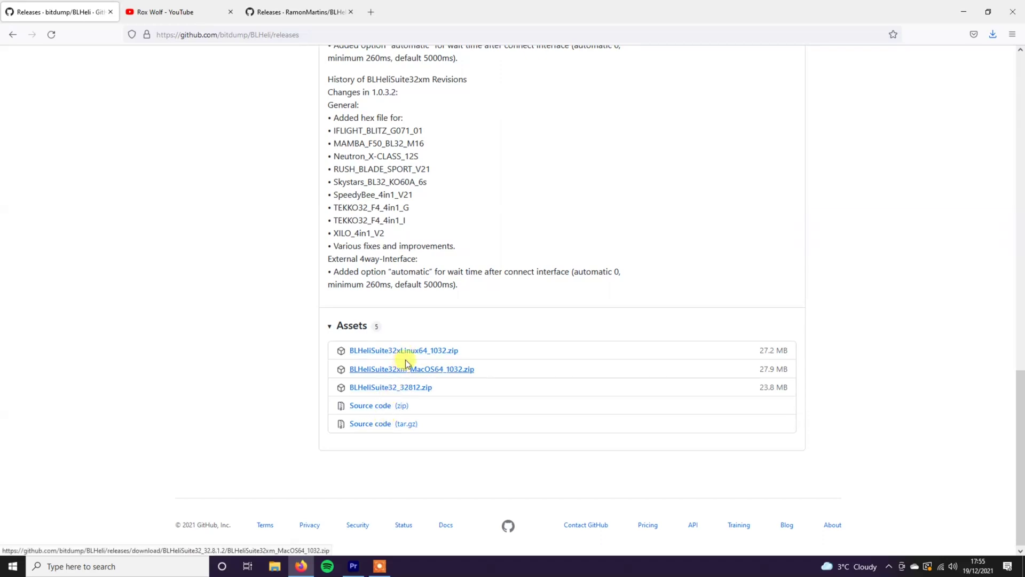
click(404, 389)
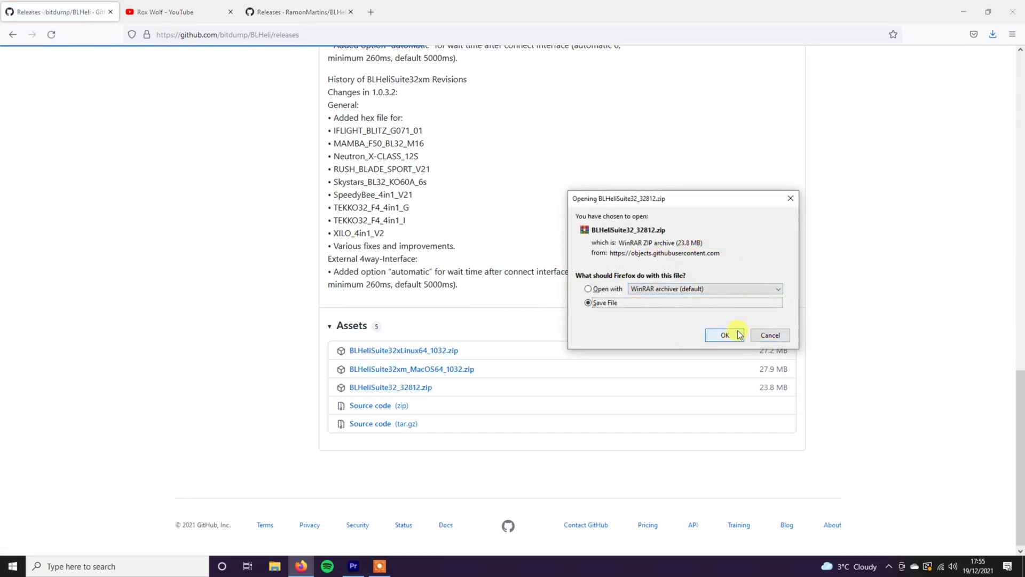
click(767, 336)
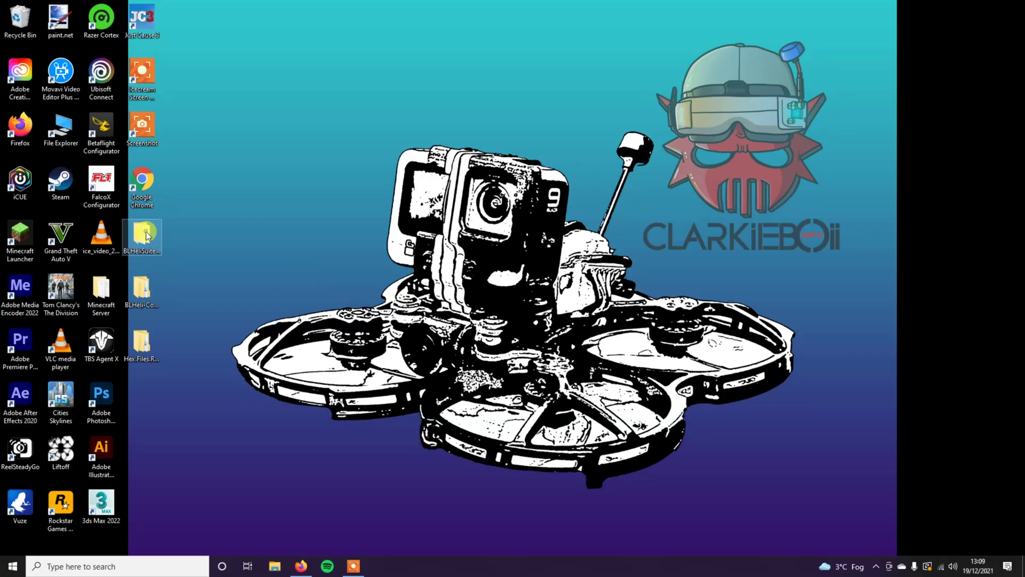
- Launch BLHeliSuite32.exe from the BLHeliSuite32_32720 desktop folder
double_click(142, 235)
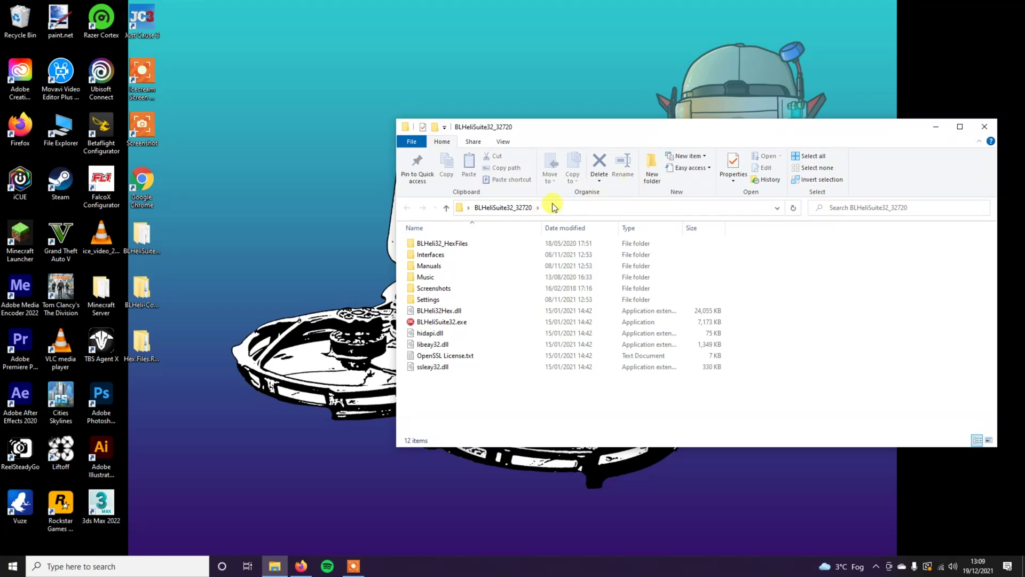
double_click(453, 323)
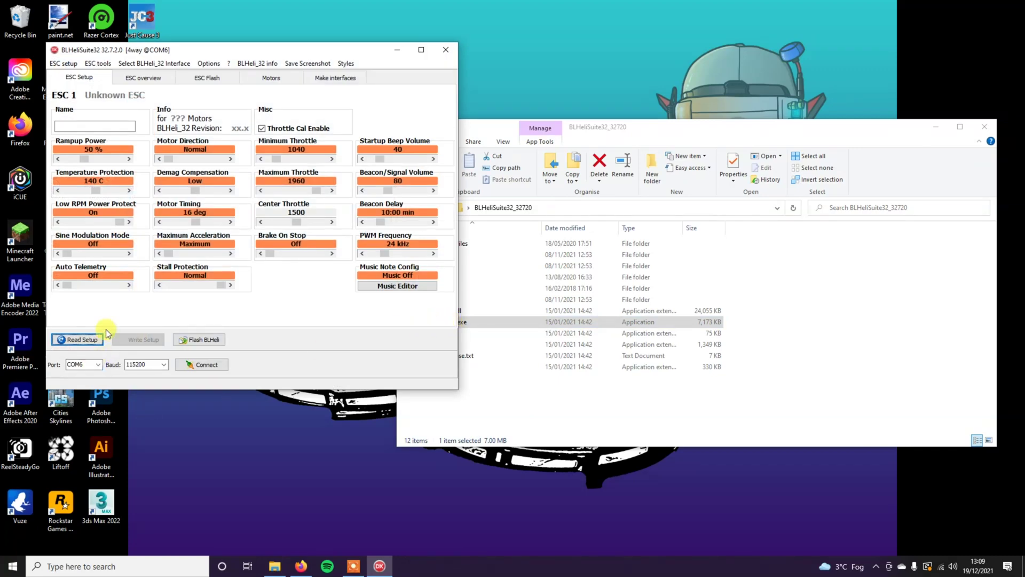
- Select COM6 as the communication port in BLHeliSuite32
click(98, 364)
click(98, 366)
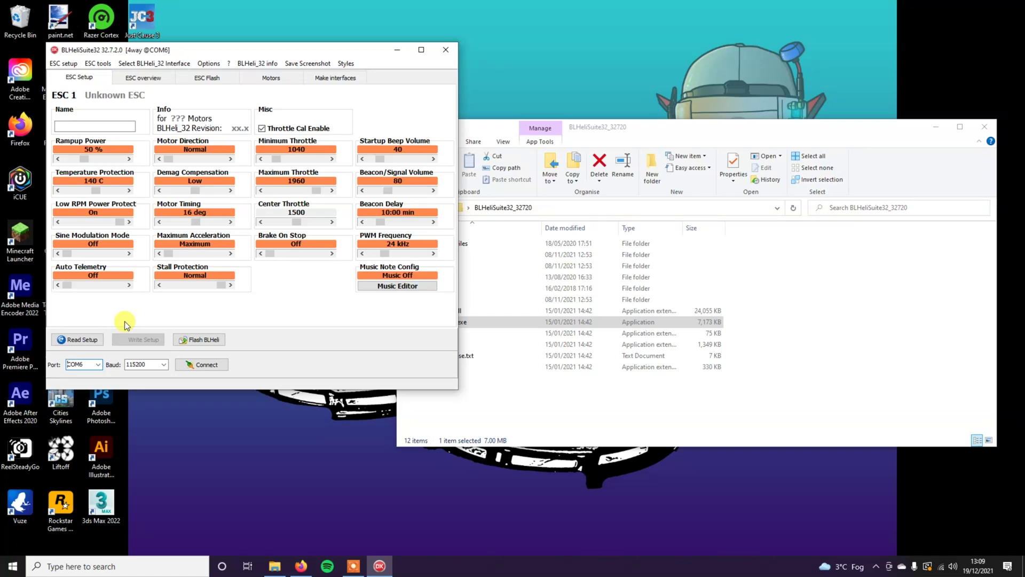
click(98, 364)
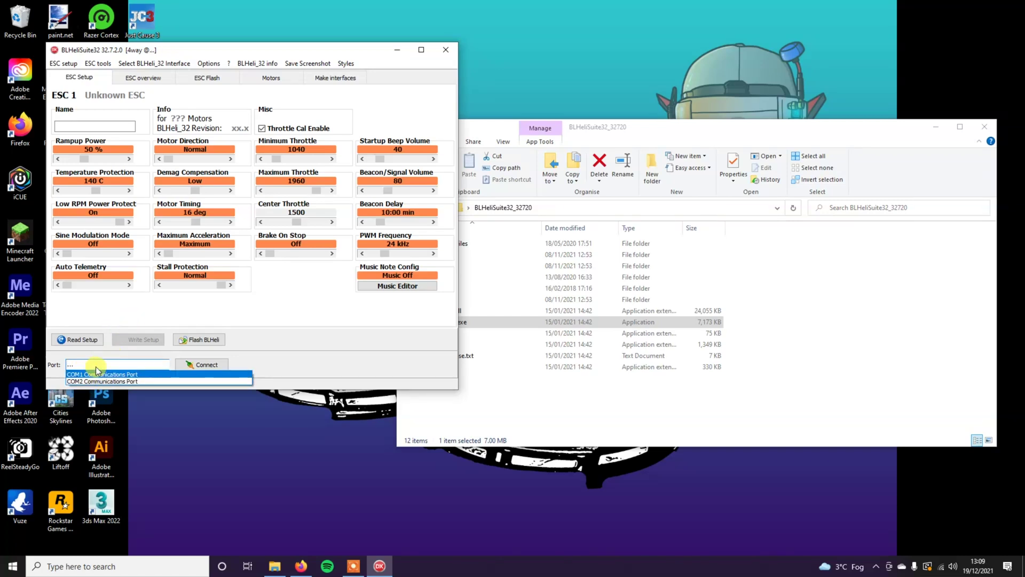
click(89, 382)
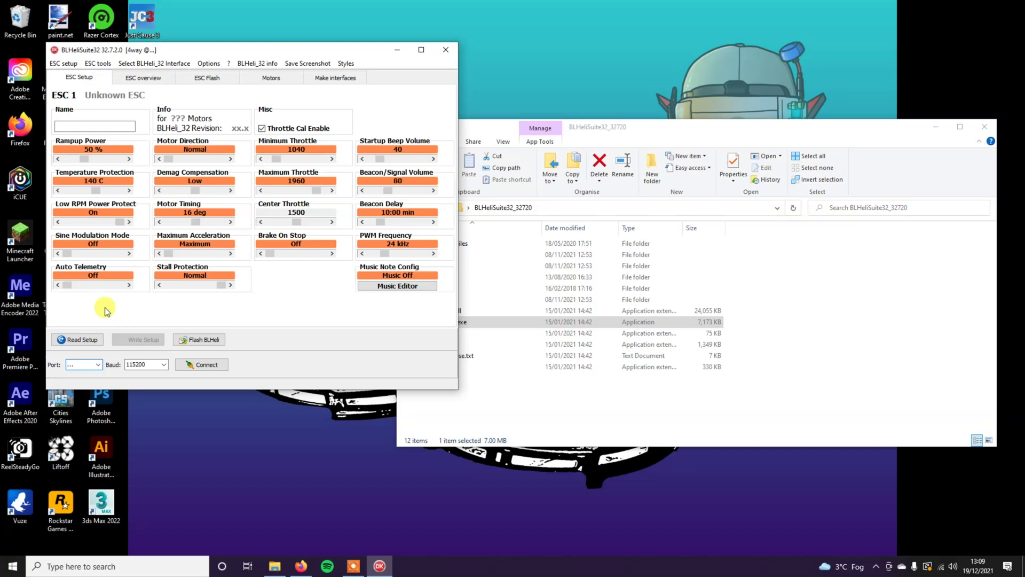
click(98, 365)
click(96, 388)
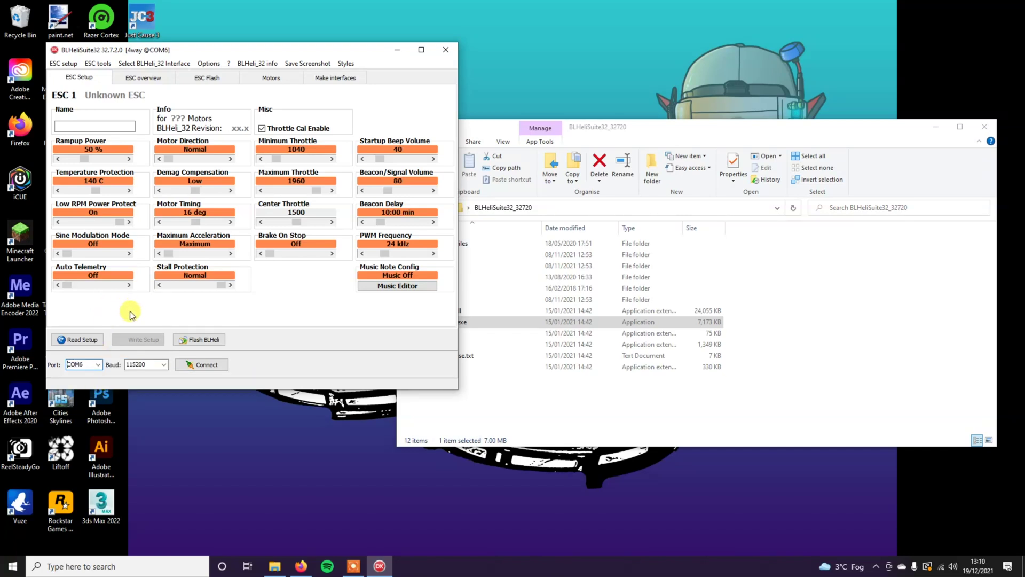
- Connect to the flight controller, read the setup of all ESCs and open the Music Editor
click(199, 366)
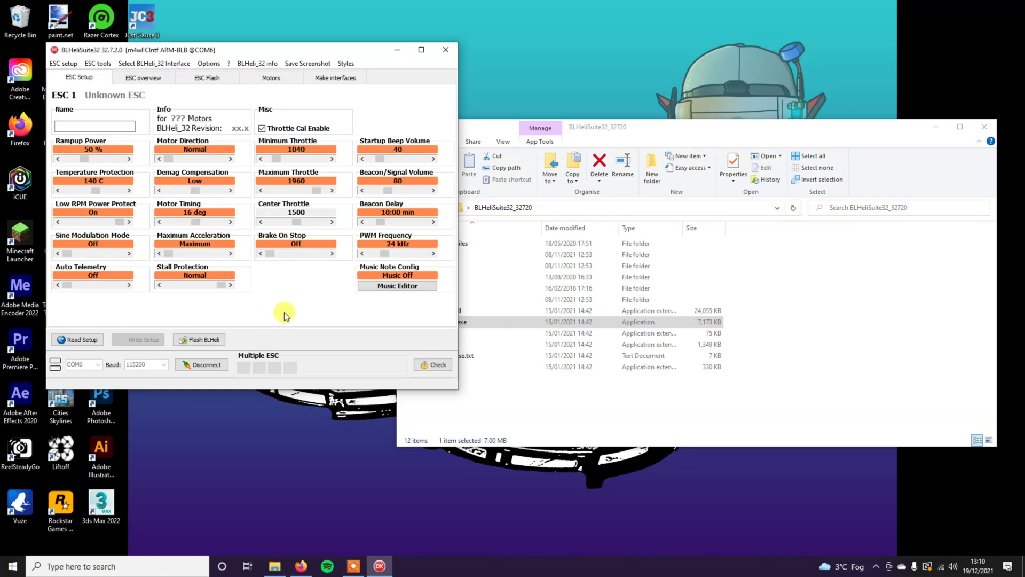
click(77, 342)
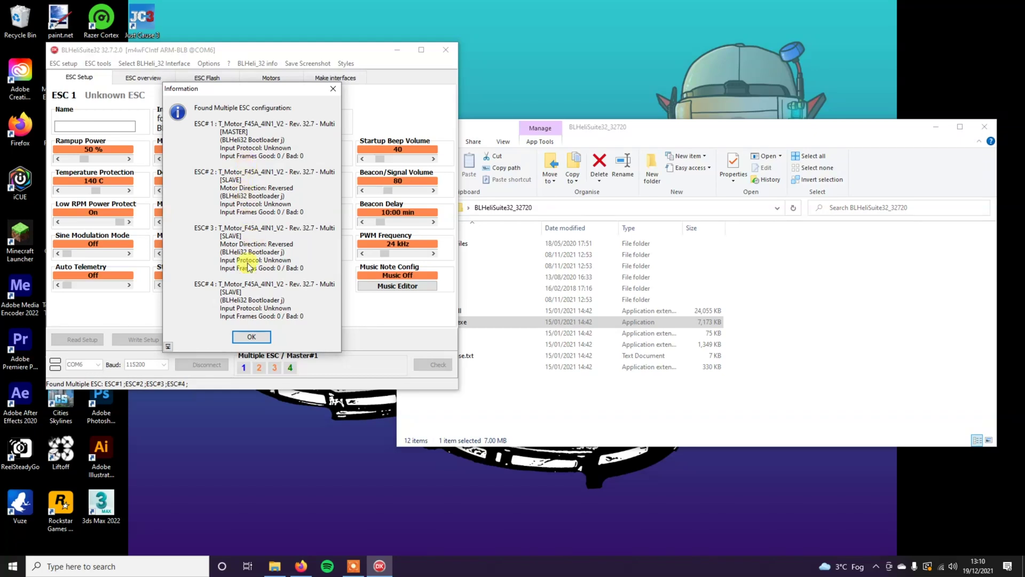
click(251, 337)
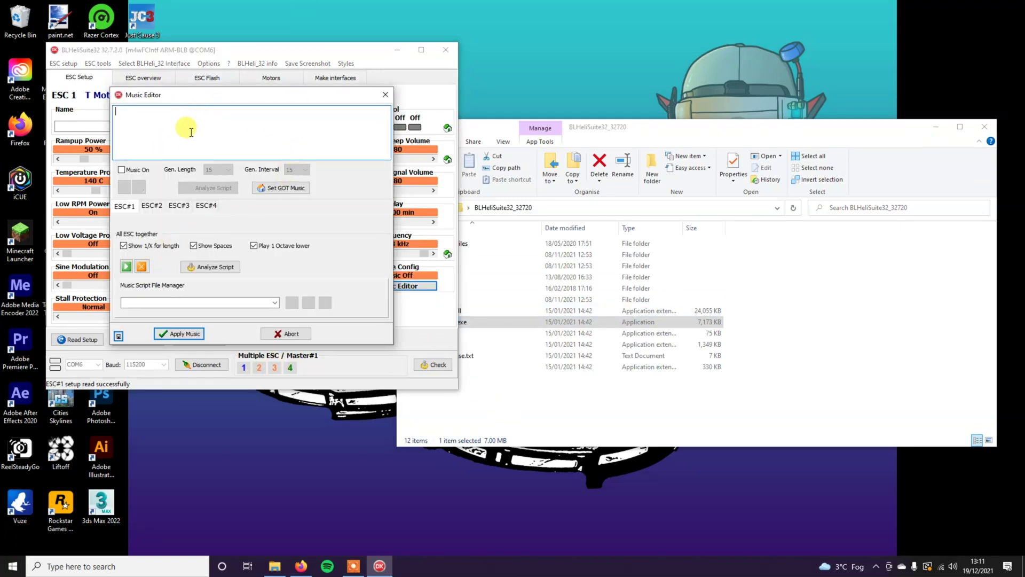
- Switch to the YouTube tab in Firefox and open the Star Wars - Imperial March BLHeli_32 startup music video from the channel's popular uploads
click(301, 566)
click(153, 6)
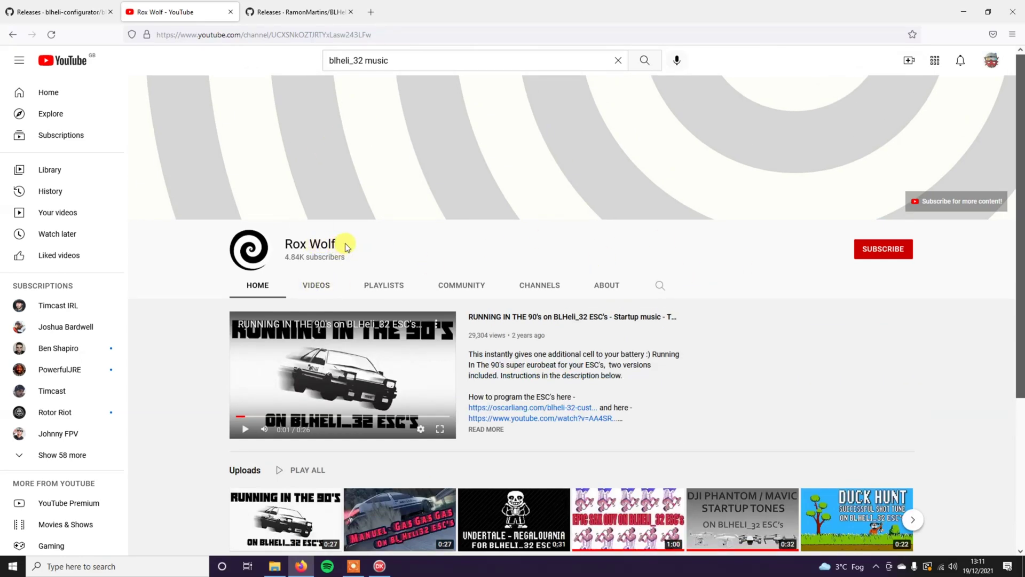
scroll(371, 239, down, 3)
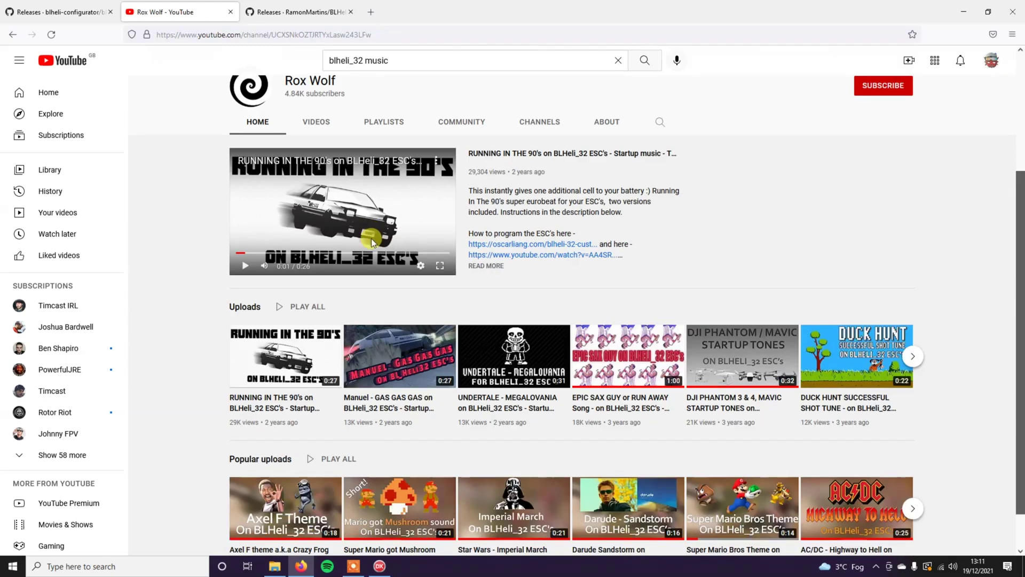
scroll(720, 263, down, 1)
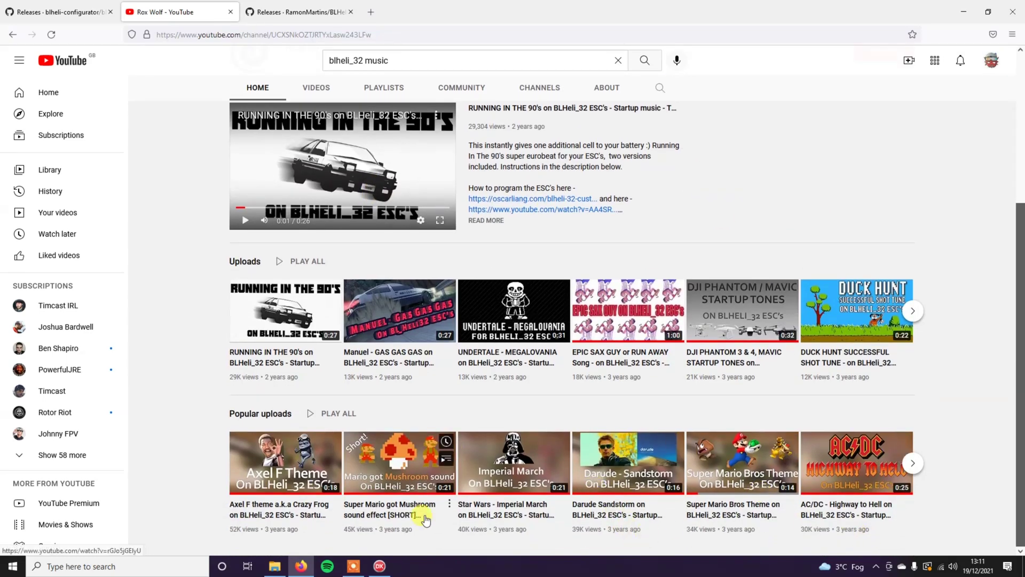
scroll(512, 241, up, 3)
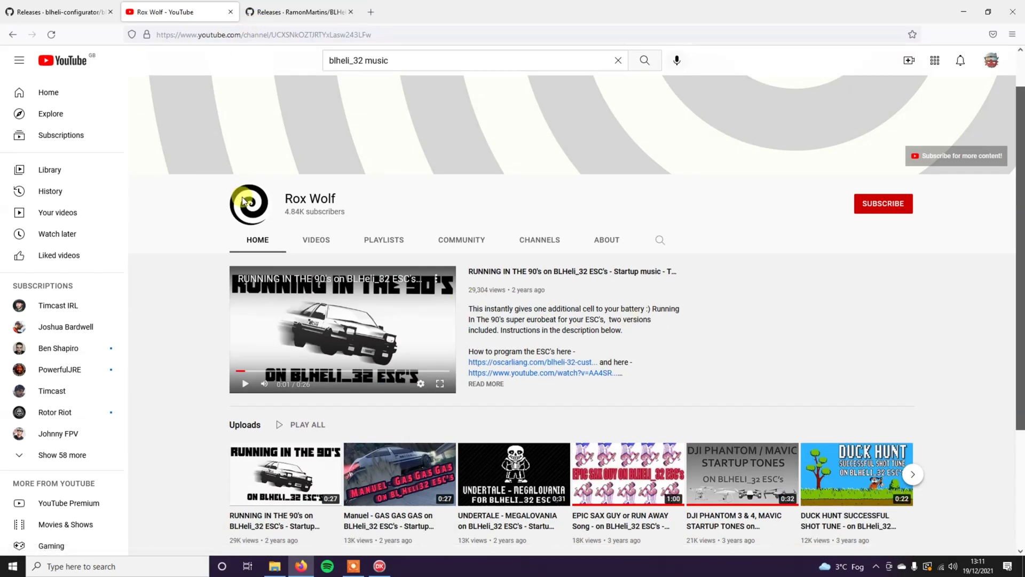
scroll(427, 340, down, 3)
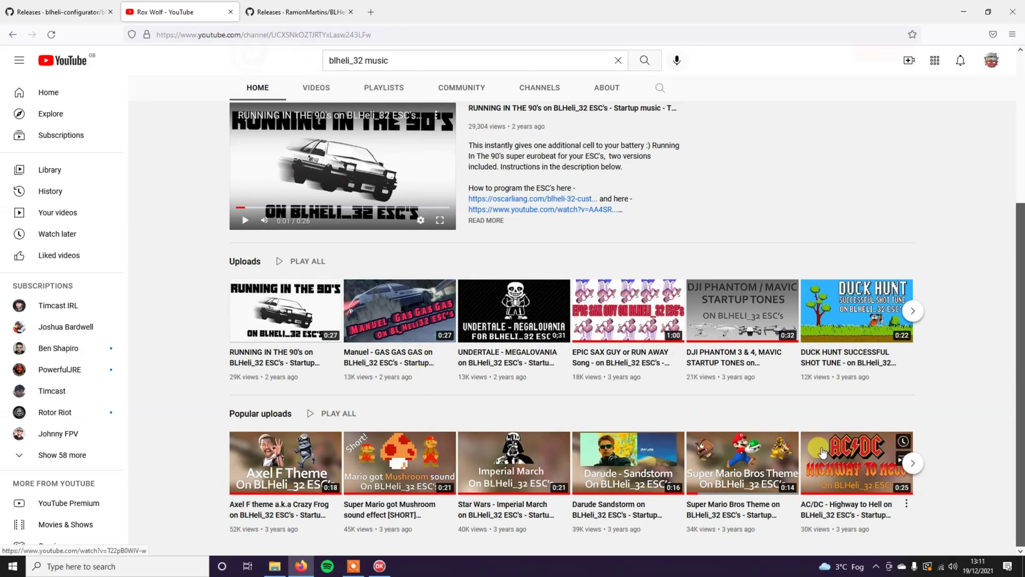
click(502, 465)
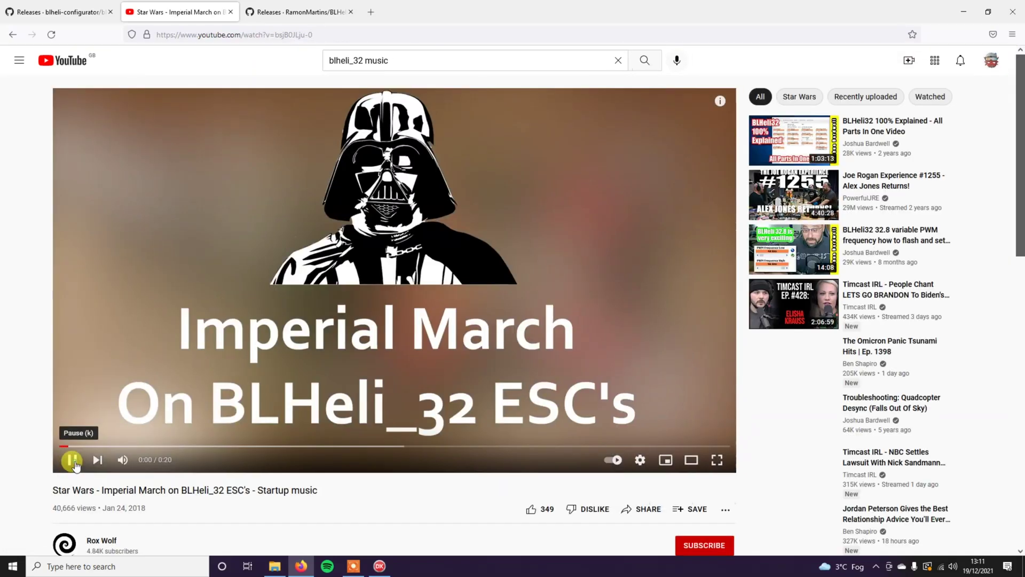
- Pause the Imperial March video and expand its full description with the music notes
scroll(324, 247, down, 3)
scroll(348, 334, up, 3)
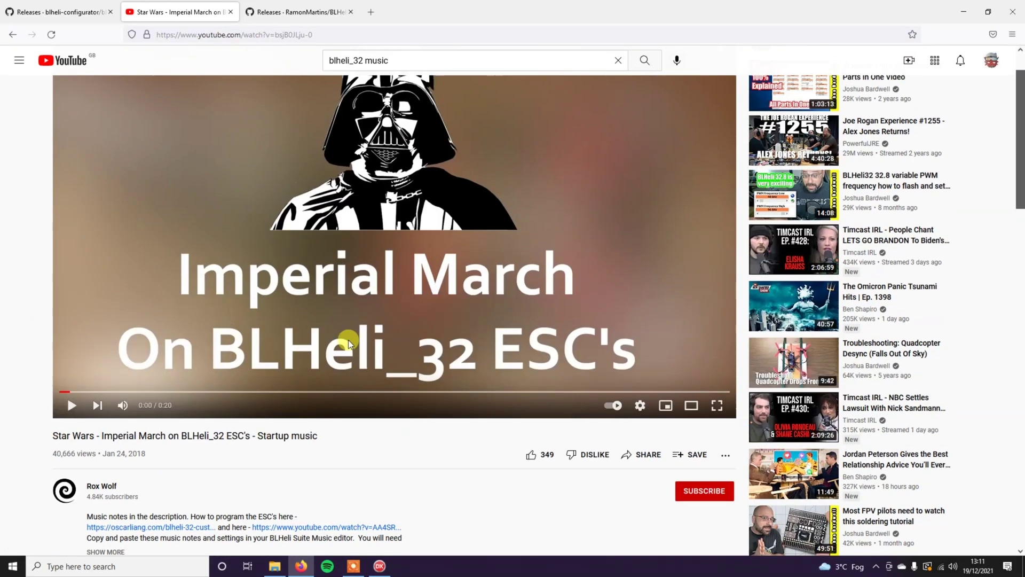
scroll(338, 418, down, 4)
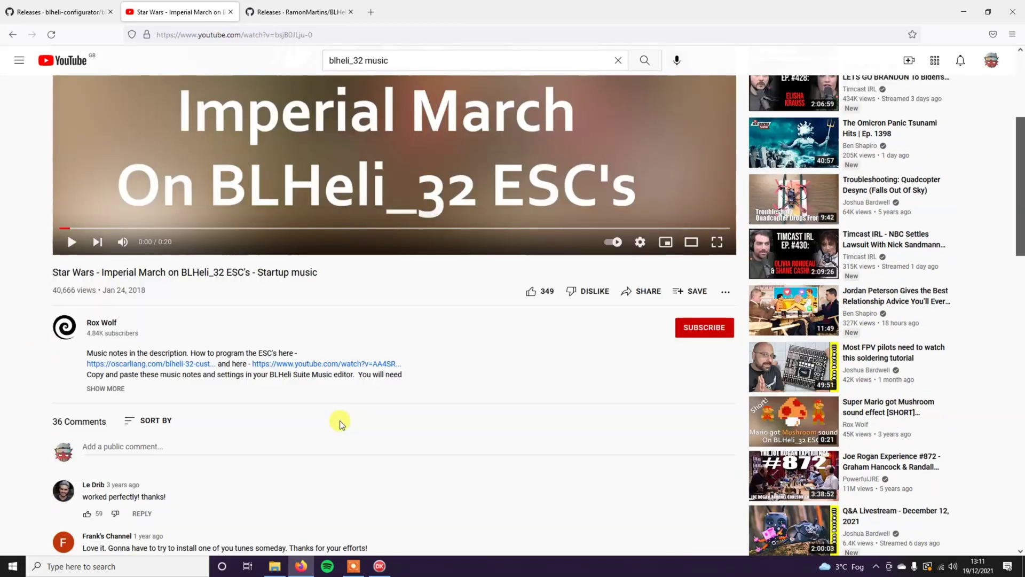
scroll(176, 373, down, 2)
click(106, 279)
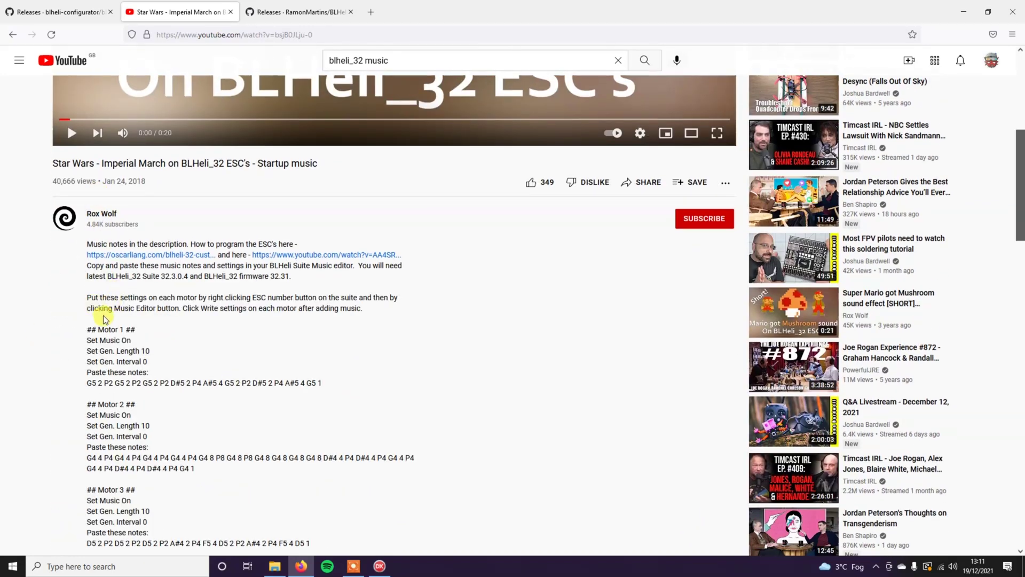
- Examine the note strings and the Gen. Length and Gen. Interval settings listed for each motor
scroll(256, 281, down, 3)
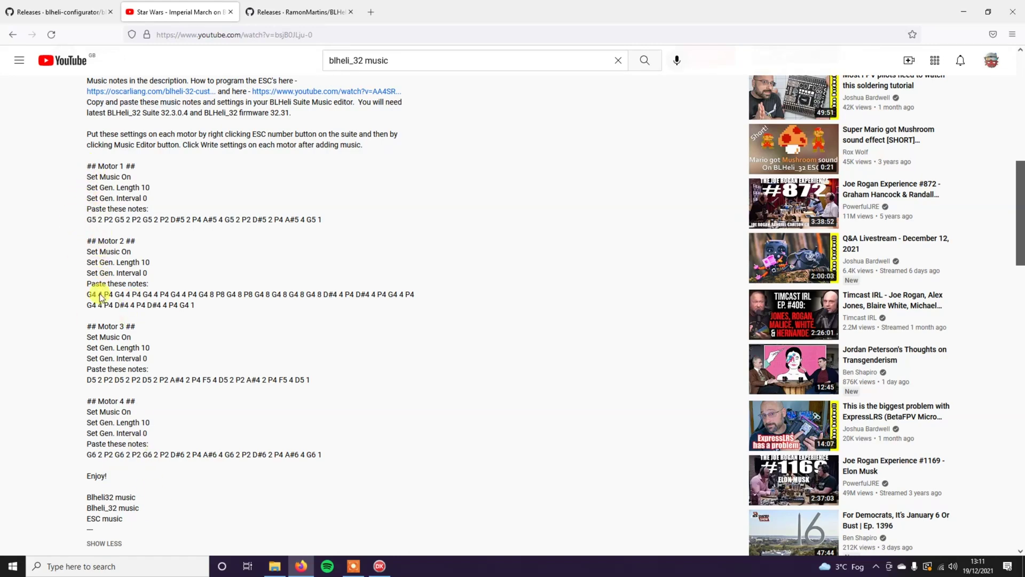
drag(88, 294, 195, 304)
drag(320, 220, 87, 220)
click(90, 202)
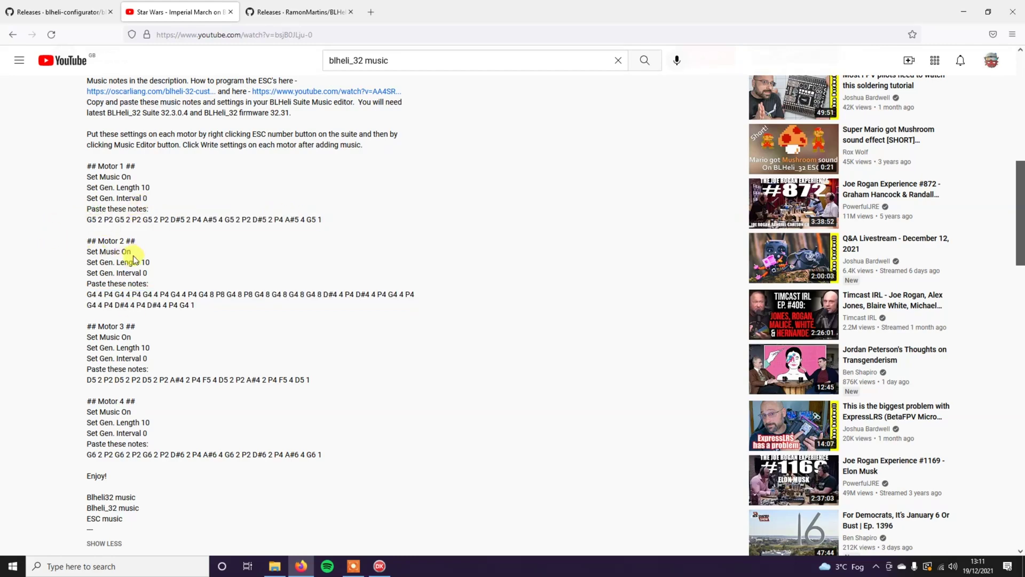
drag(115, 187, 150, 199)
click(150, 199)
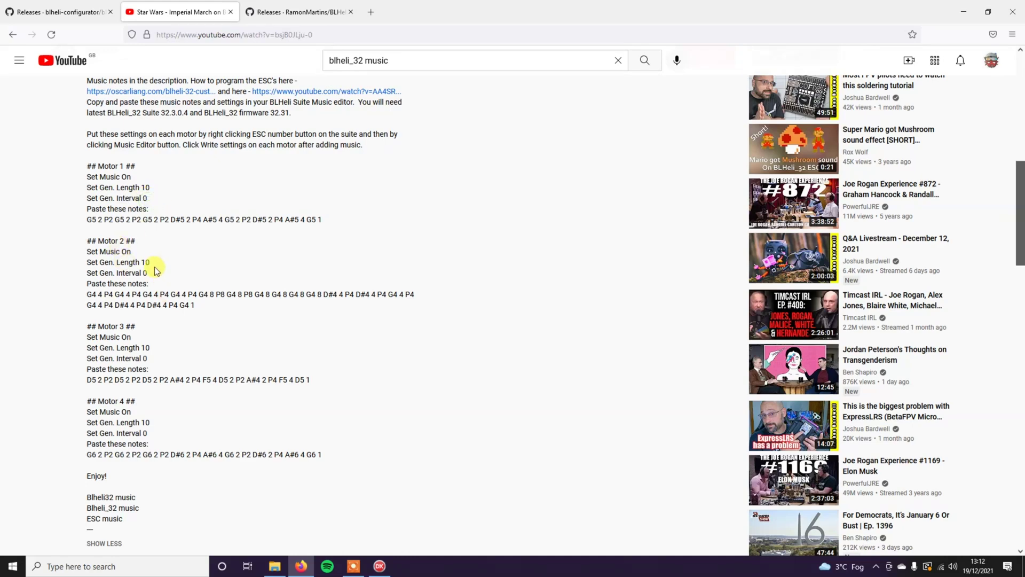
- Switch back to BLHeliSuite32 and move the Music Editor aside to uncover the ESC setup, with its ESC#1 notes box active
click(384, 569)
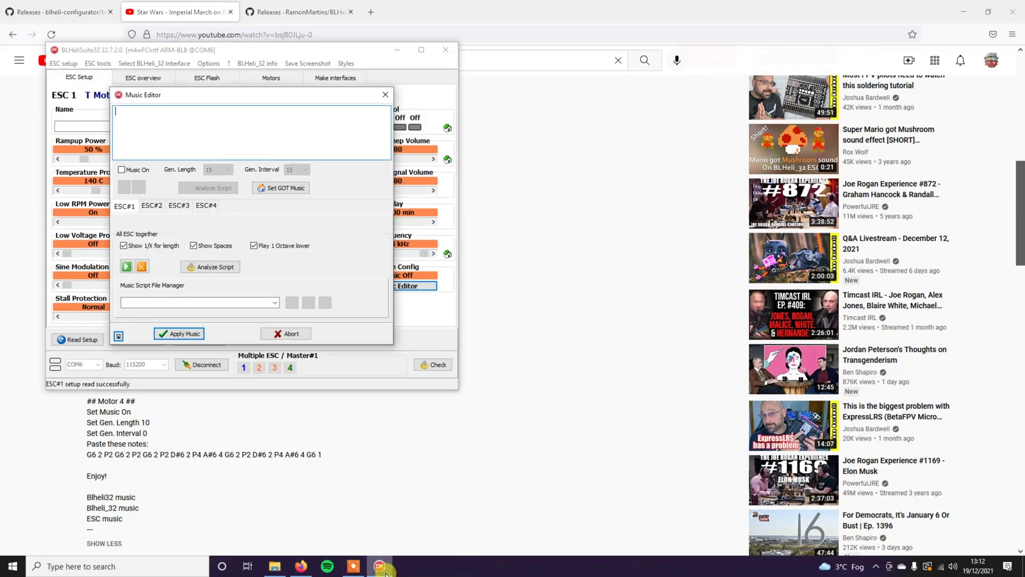
drag(249, 96, 503, 98)
click(446, 146)
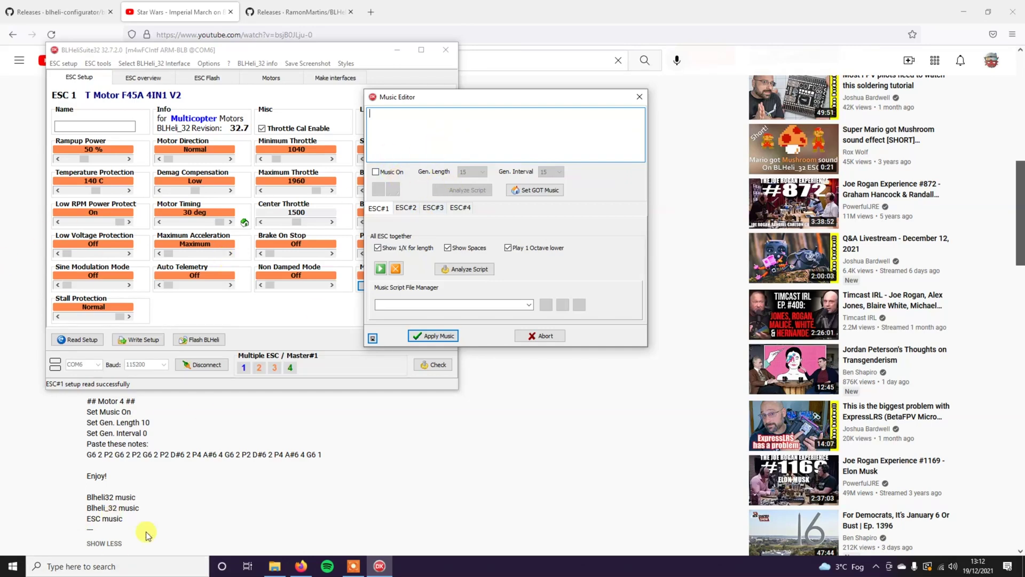
- Copy the Motor 1 note string from the YouTube video description into the ESC#1 notes box in the Music Editor
click(15, 462)
drag(87, 219, 323, 219)
key(ctrl+c)
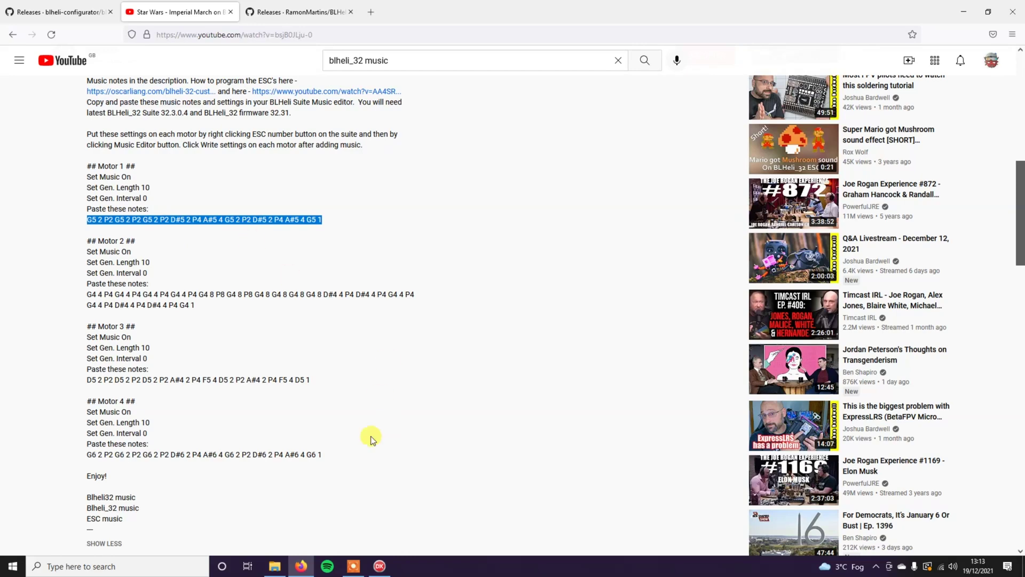
click(380, 566)
click(267, 130)
key(ctrl+v)
- Turn Music On for ESC#1 and set its Gen. Length to 10
click(122, 170)
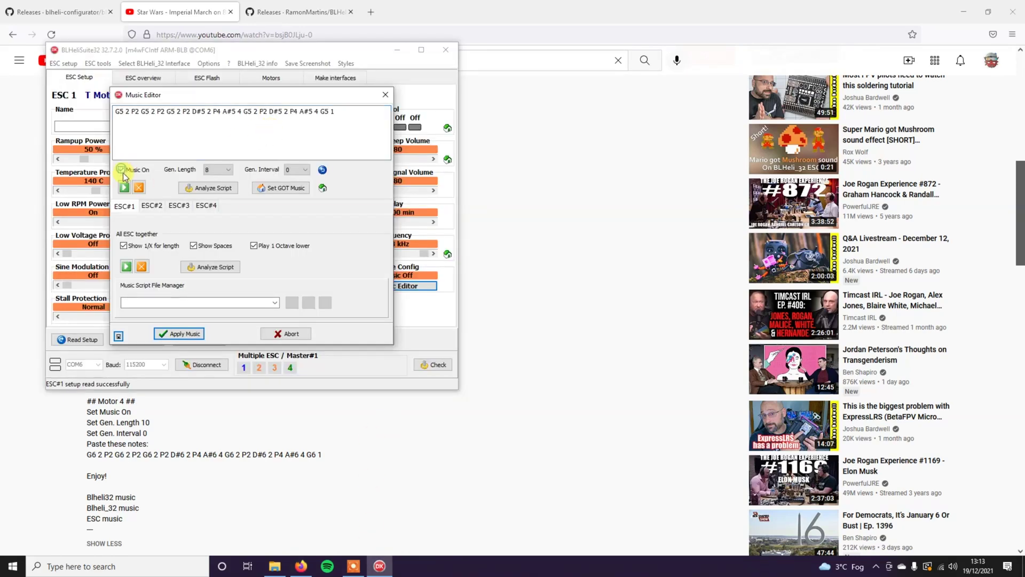
click(215, 172)
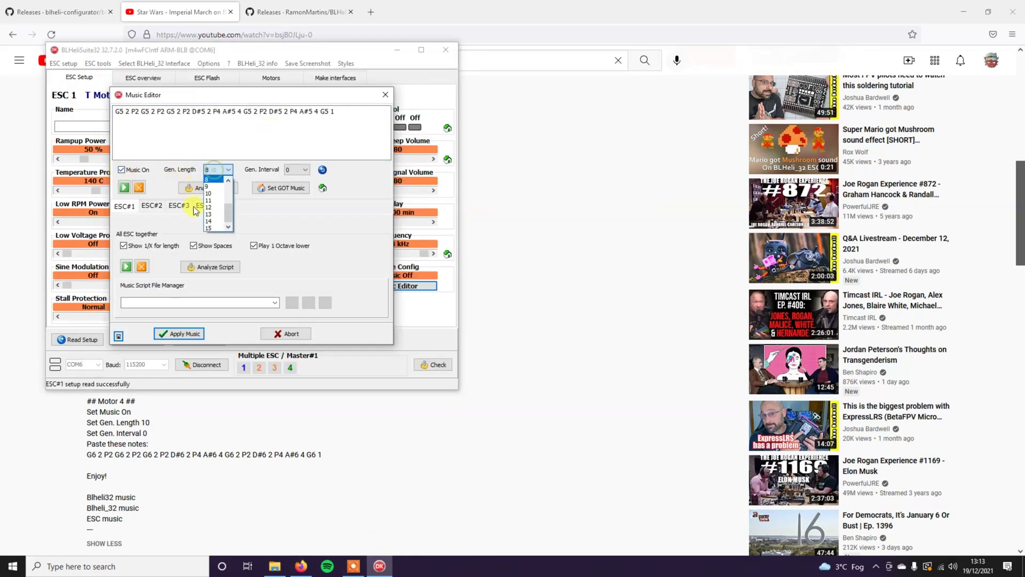
click(218, 193)
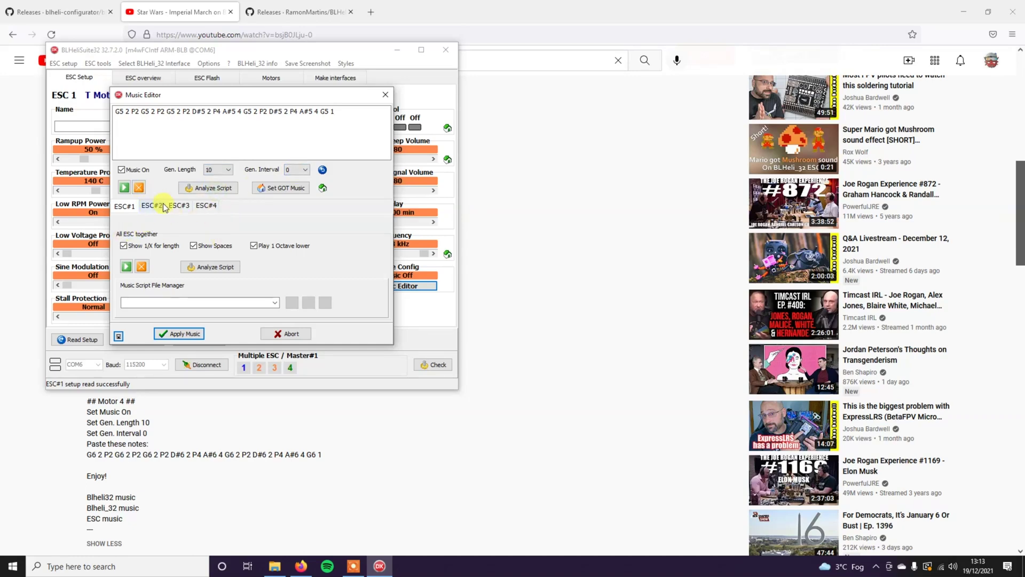
- Copy the Motor 2 notes from the video description into ESC#2, with Music On and Gen. Length set to 10
drag(196, 305, 79, 300)
key(ctrl+c)
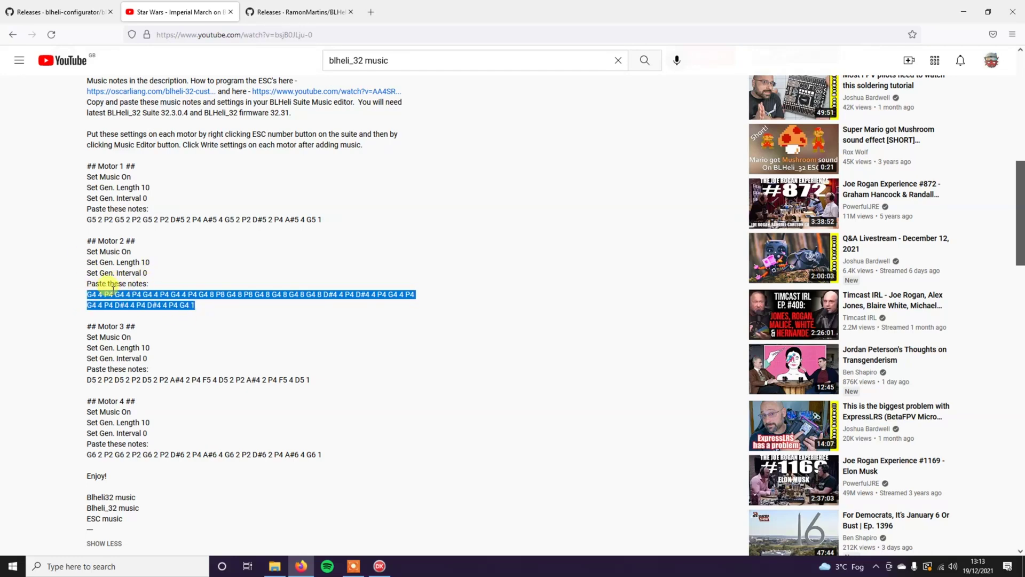
click(380, 565)
click(229, 130)
key(ctrl+v)
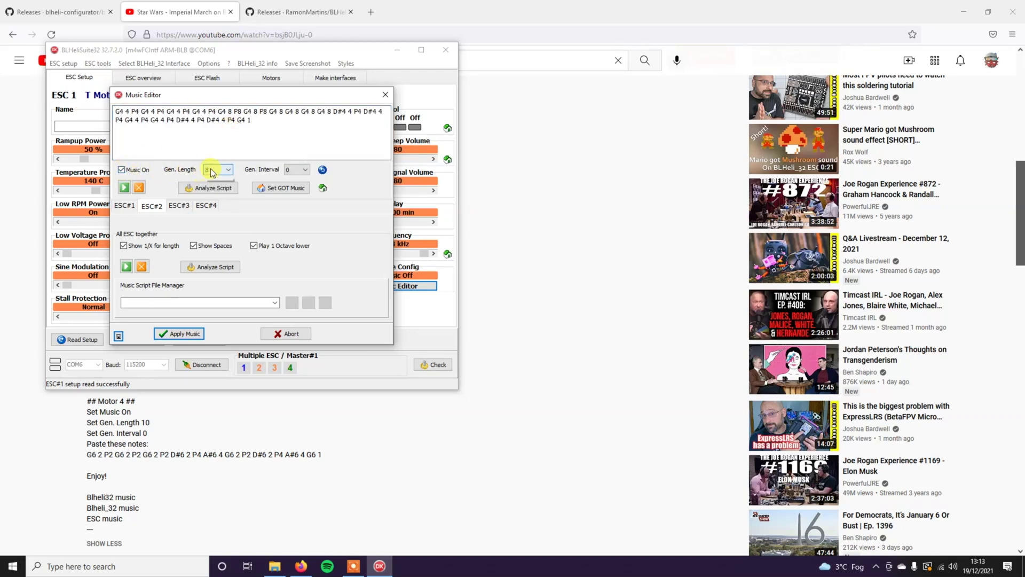
click(212, 171)
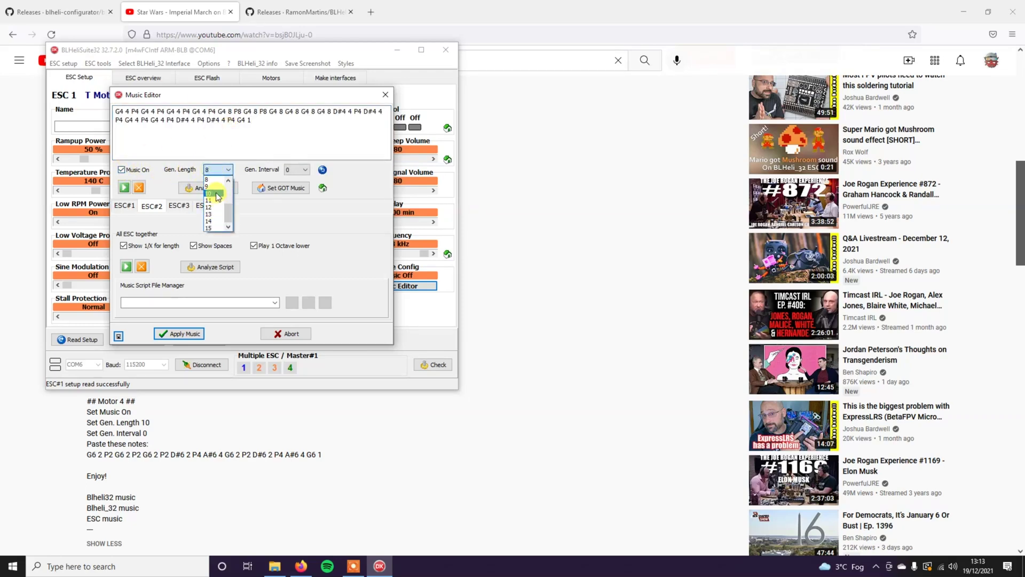
click(216, 194)
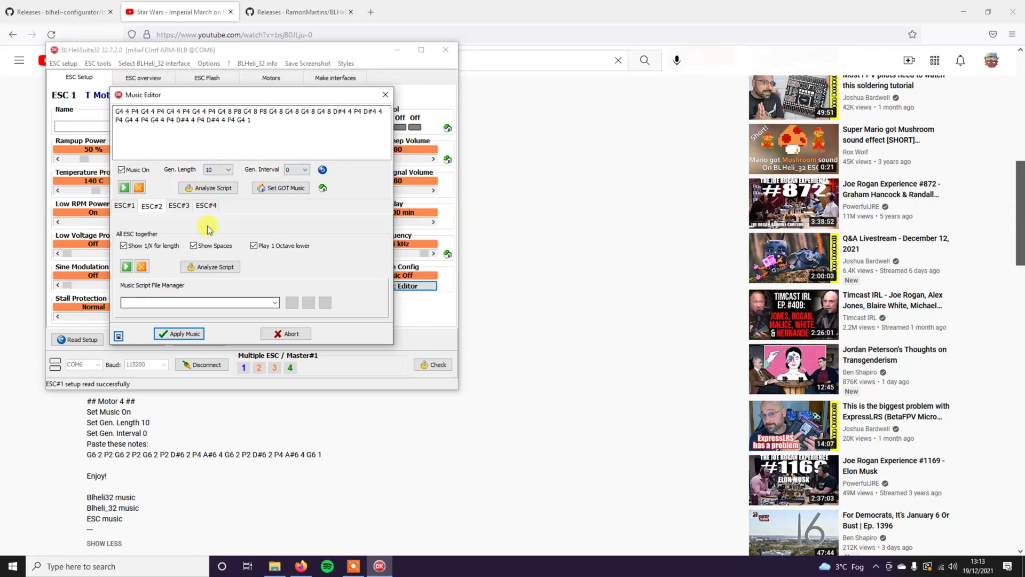
- Copy the Motor 3 note string from the video description into the ESC#3 notes box
click(10, 293)
drag(313, 379, 84, 380)
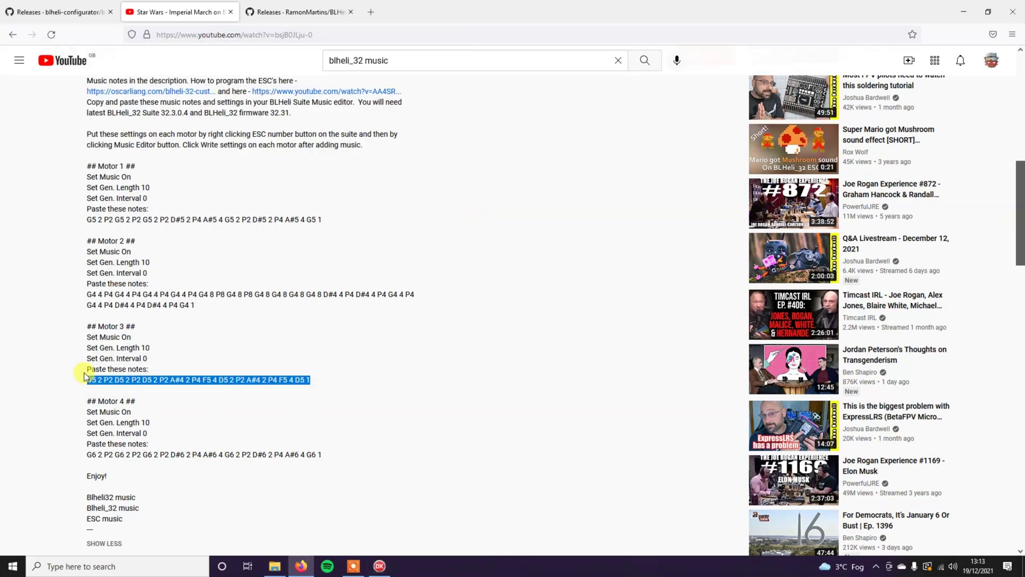
key(ctrl+c)
click(379, 566)
click(179, 121)
key(ctrl+v)
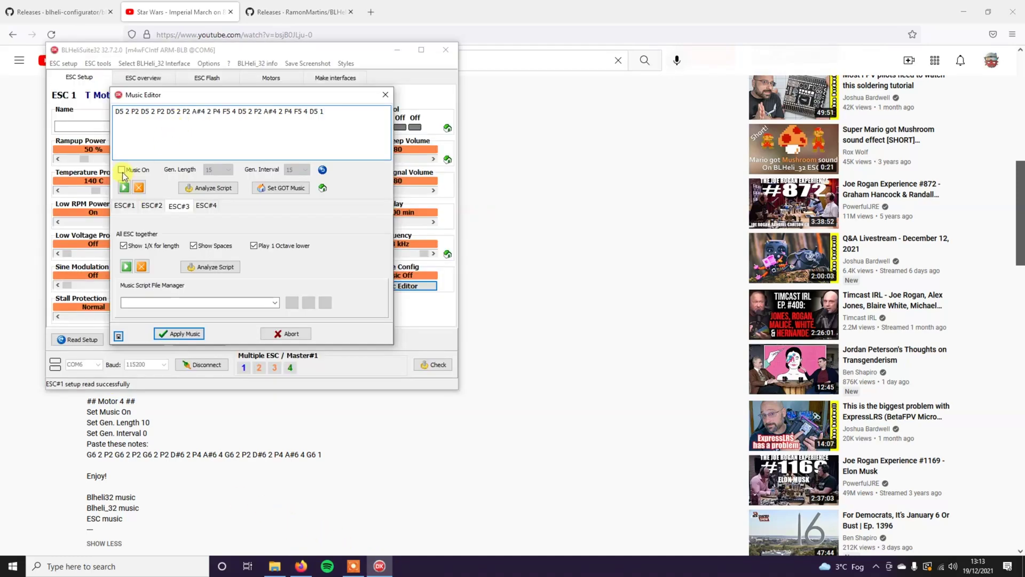
- Turn Music On for ESC#3 and set its Gen. Length to 10
click(122, 171)
click(218, 170)
click(215, 193)
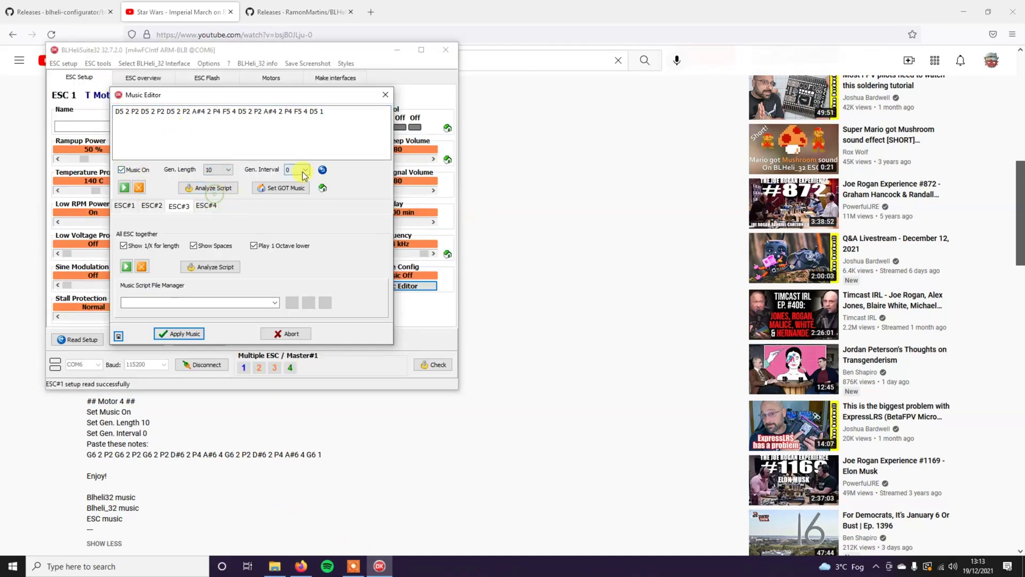
click(176, 333)
- Copy the Motor 4 note string from the video description into the ESC#4 notes box
click(207, 205)
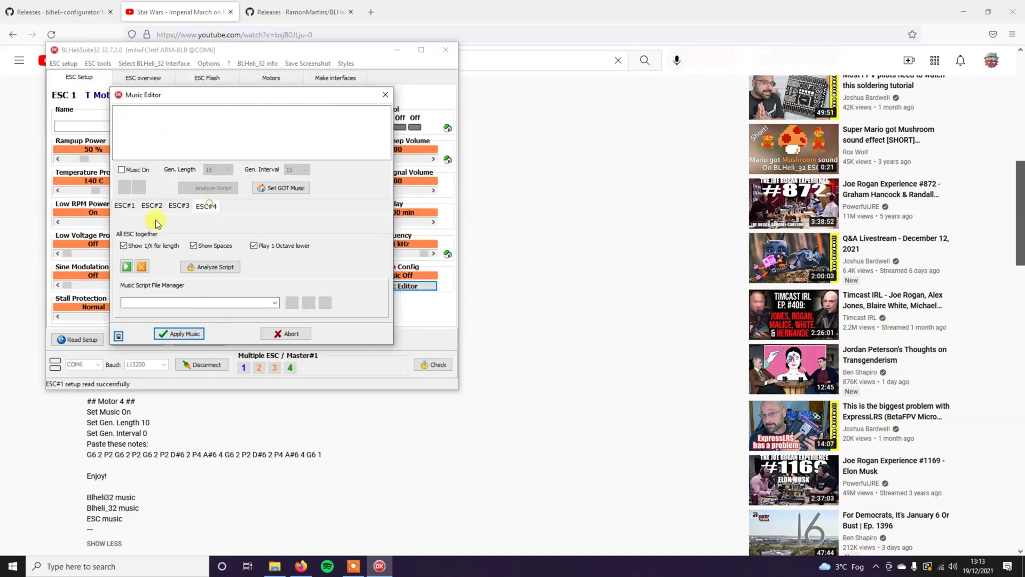
click(33, 215)
drag(330, 455, 75, 452)
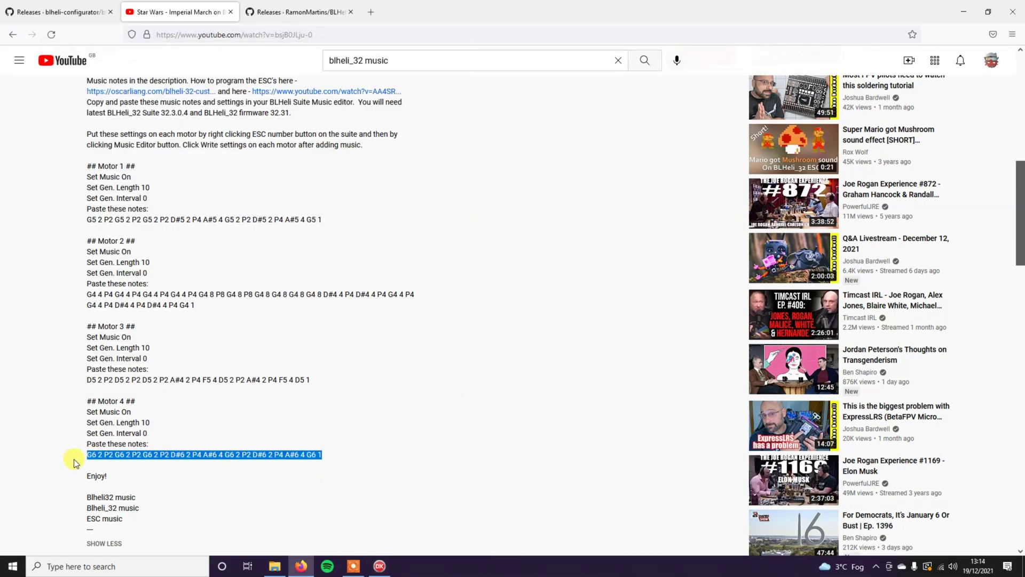
click(379, 566)
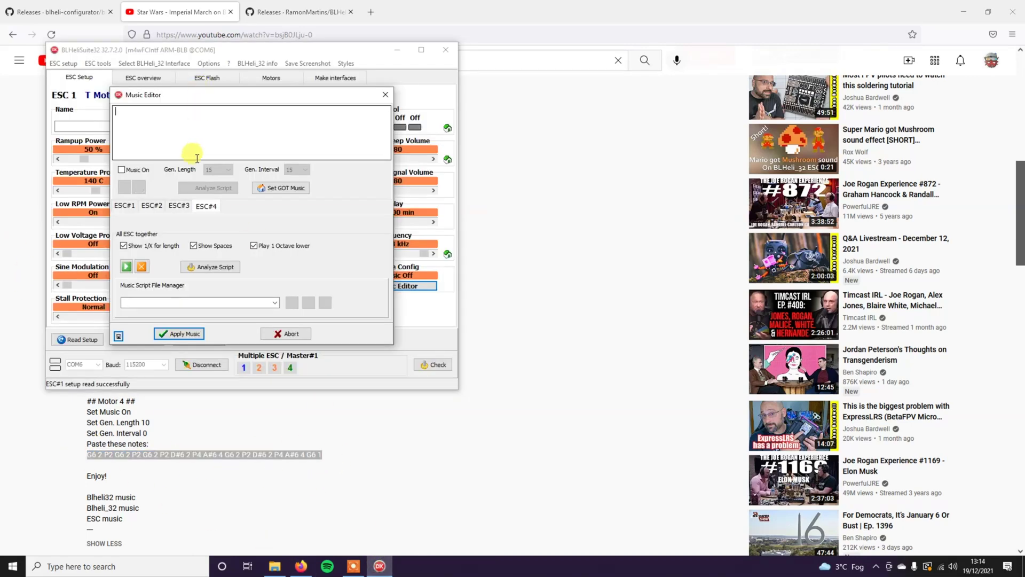
click(202, 133)
key(ctrl+v)
- Turn Music On for ESC#4 and set its Gen. Length to 10
click(122, 170)
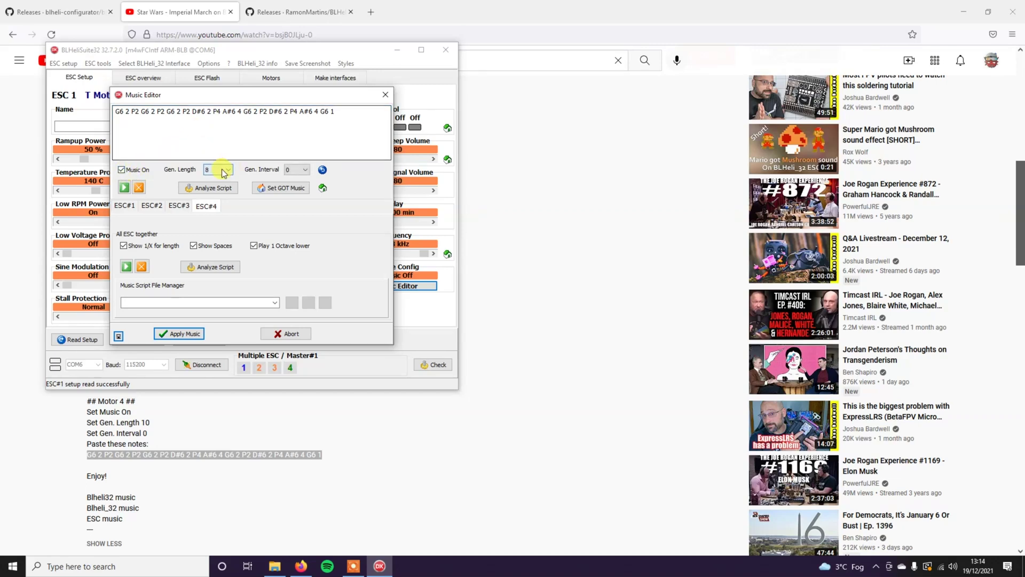
click(218, 170)
click(218, 198)
click(350, 116)
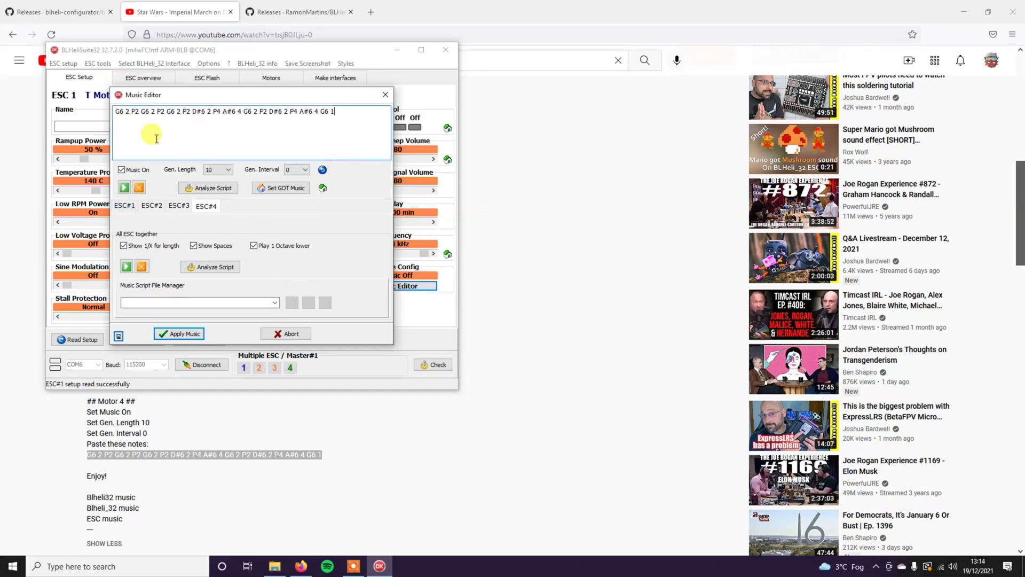
- Recheck the music of ESC#1 to ESC#4, then apply it and write it to each individual ESC, disconnecting when done
click(124, 206)
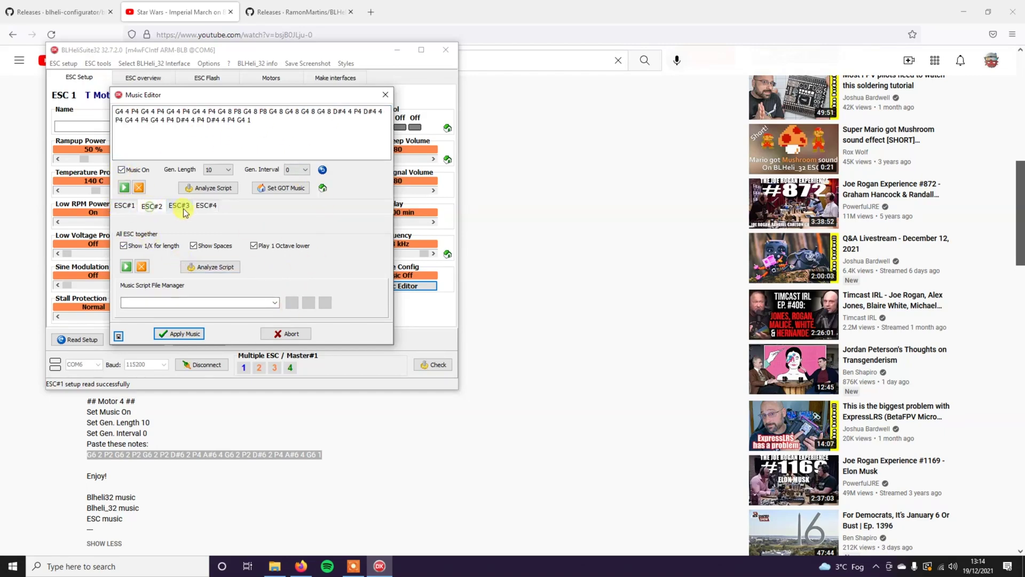
click(152, 206)
click(179, 206)
click(206, 206)
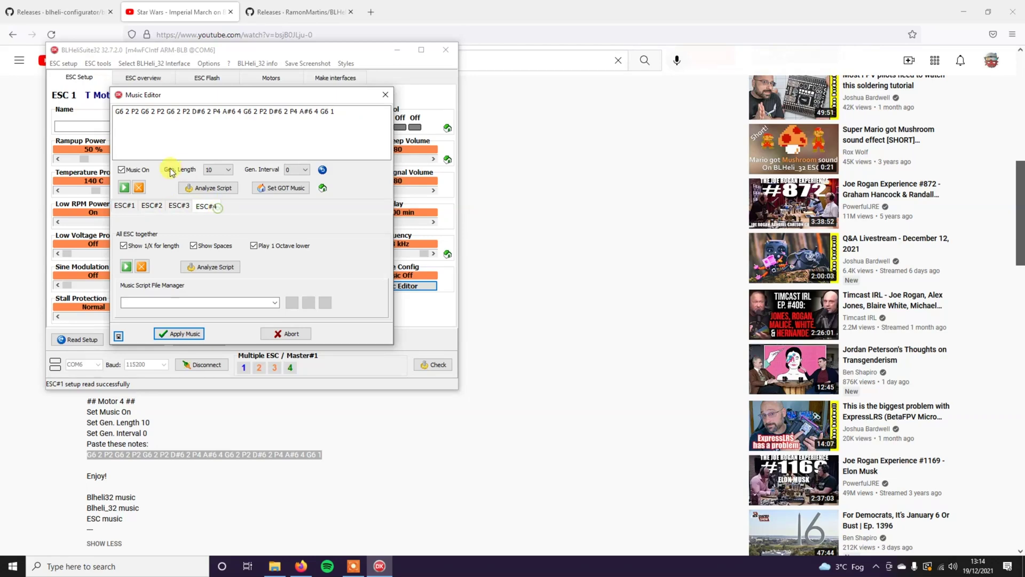
click(176, 333)
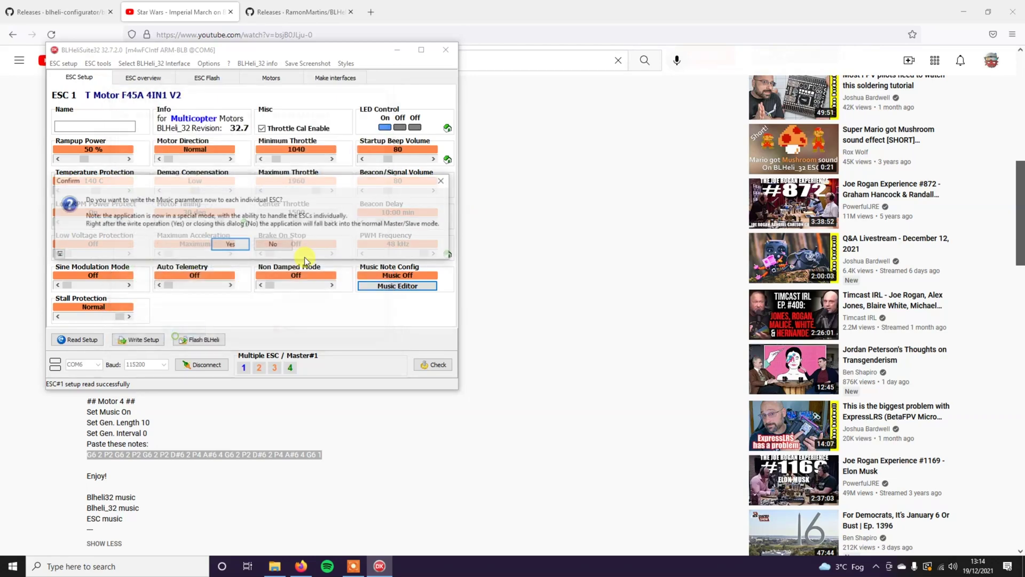
click(230, 246)
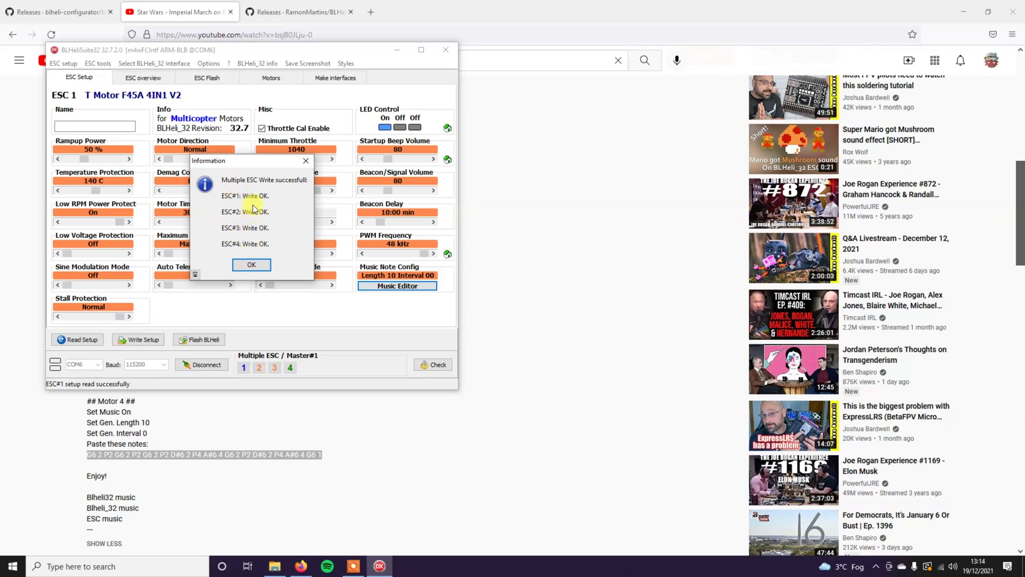
click(249, 269)
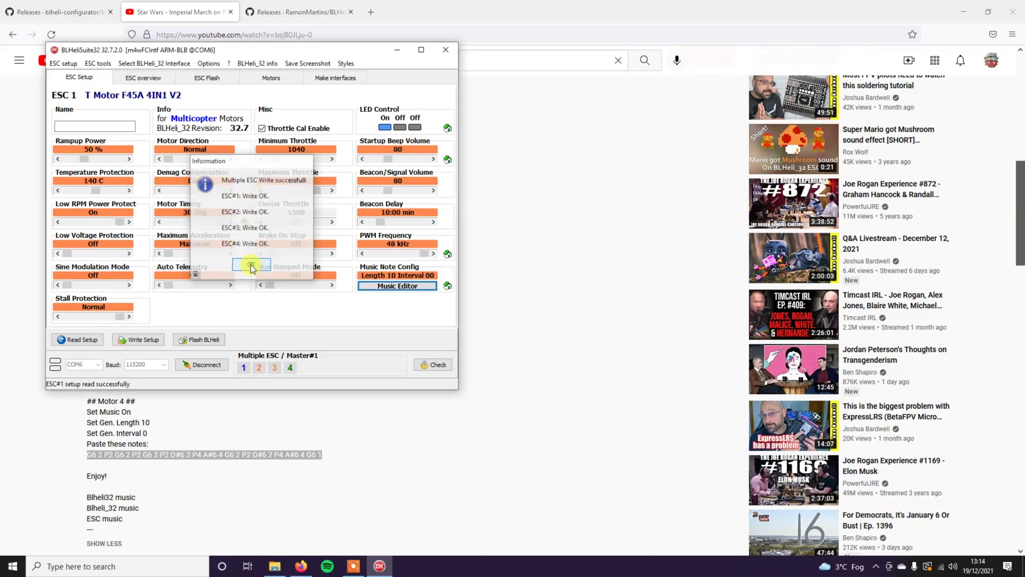
click(196, 367)
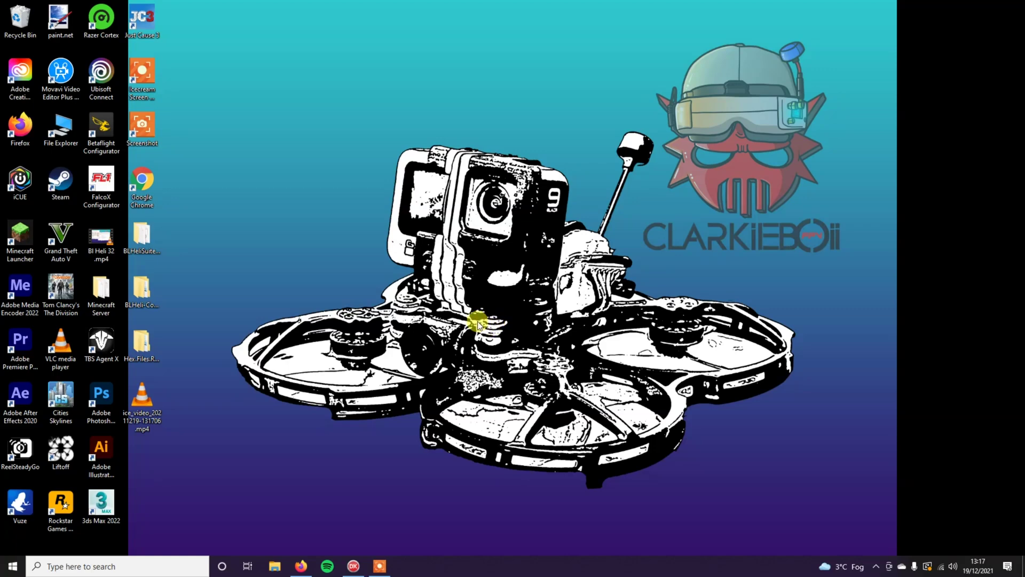
- Switch to Firefox and view the BLHeli Configurator 1.2.0 release and its download assets on GitHub
click(303, 567)
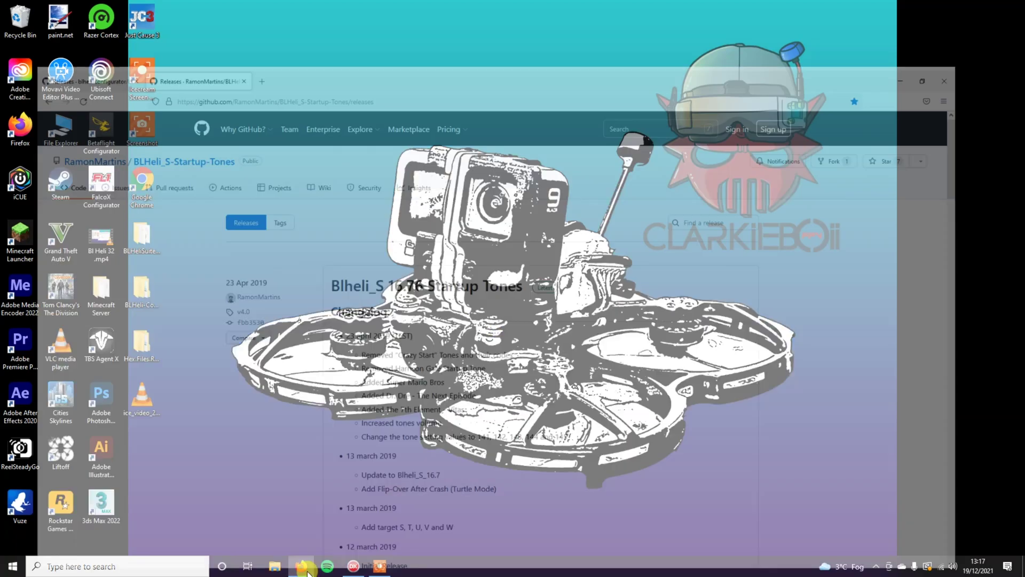
click(42, 12)
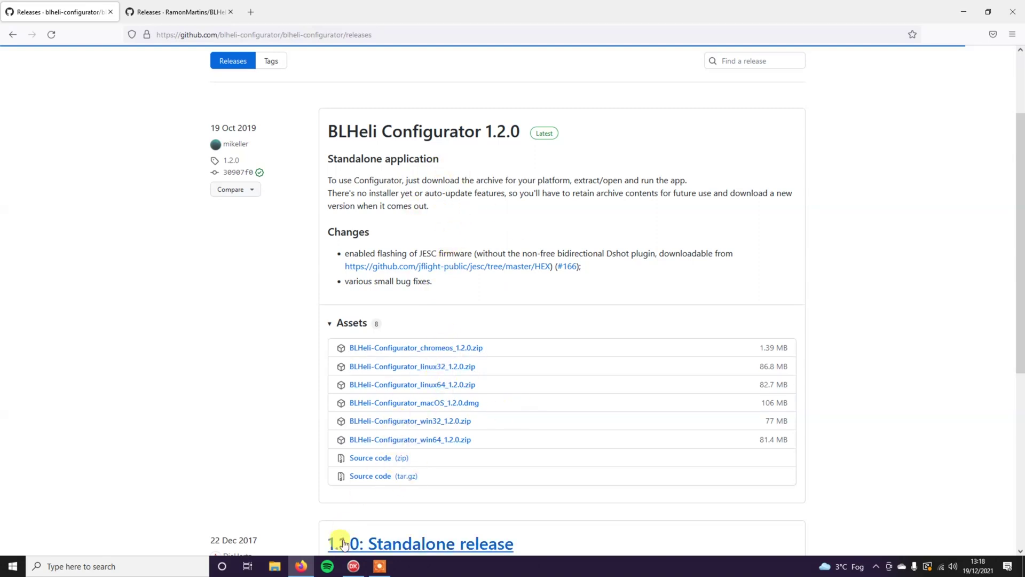
mouse_move(302, 572)
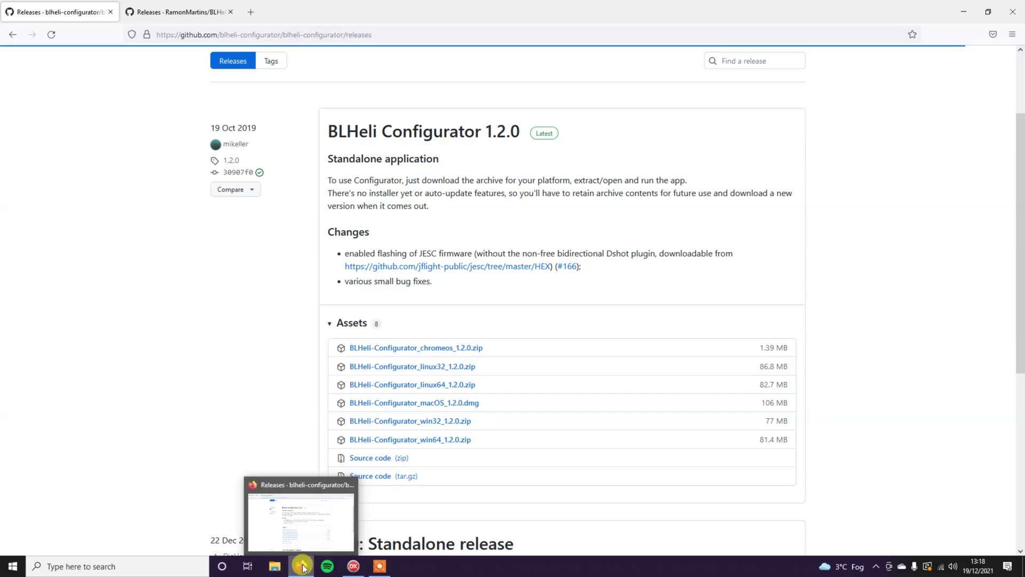
click(302, 567)
click(302, 568)
- Download Hex.Files.Rev16.76-v4.0.zip from the Blheli_S 16.76 Startup Tones release on GitHub and minimise the browser
click(160, 12)
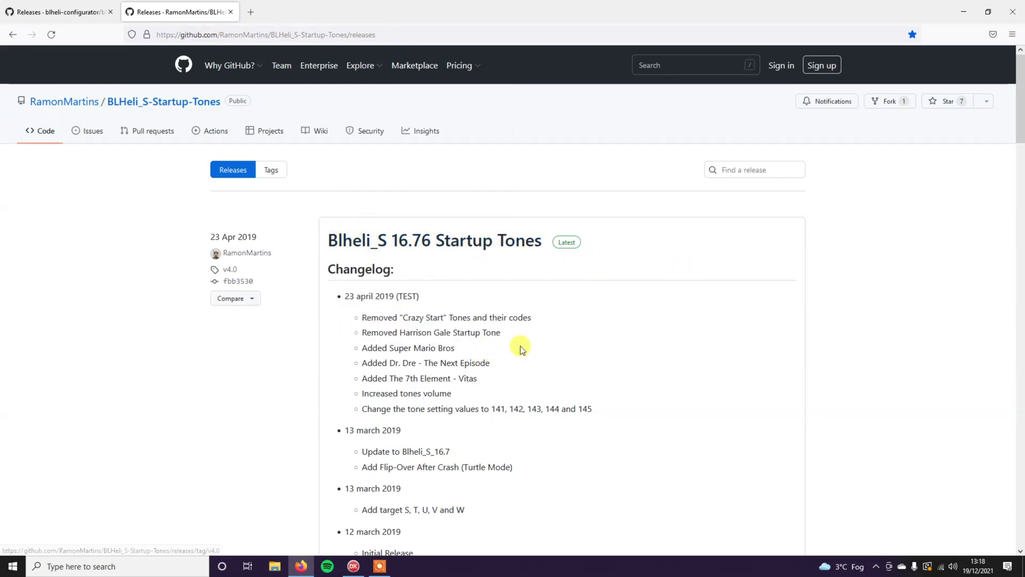
scroll(522, 348, down, 3)
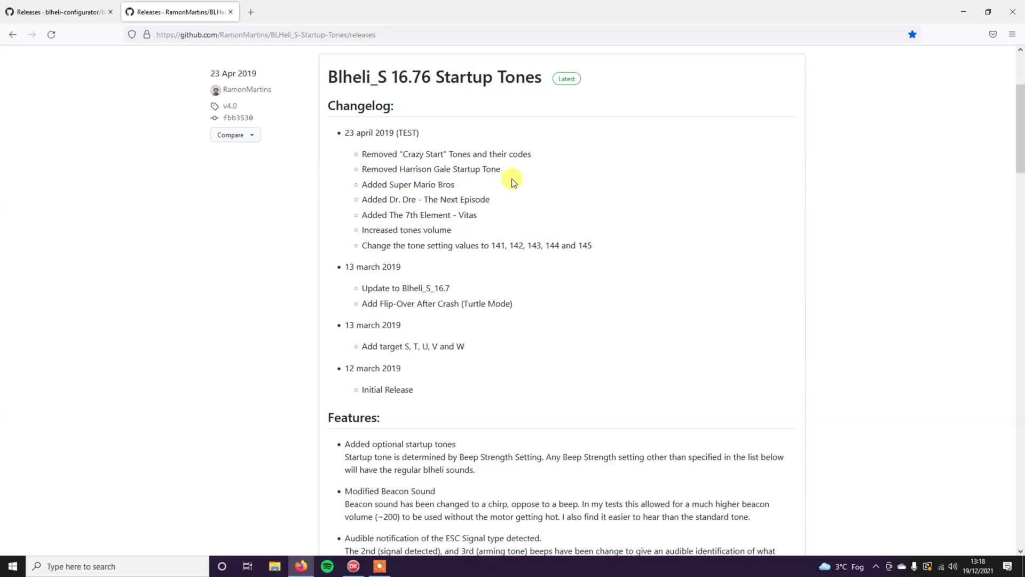
scroll(401, 332, down, 15)
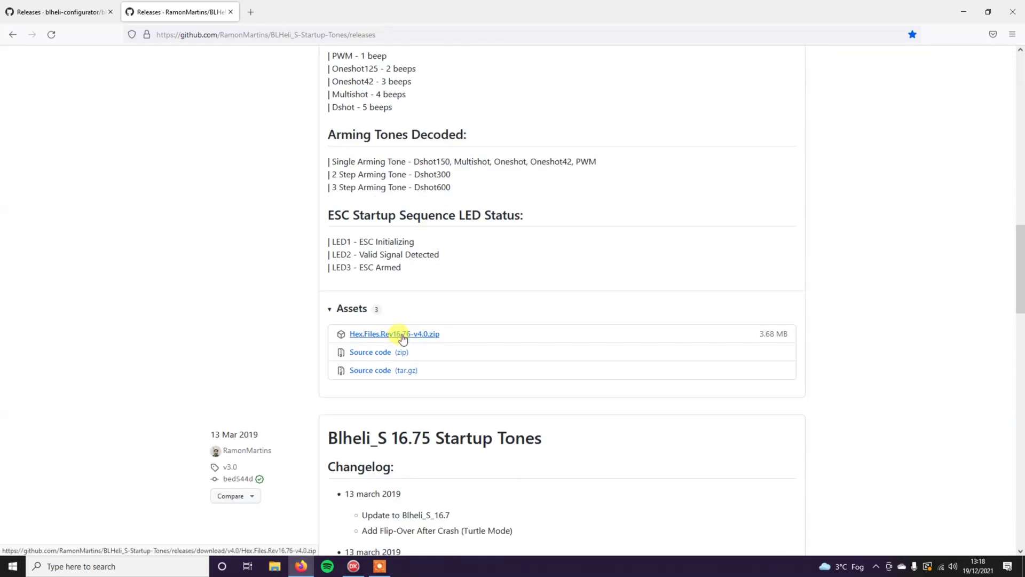
click(389, 335)
click(963, 17)
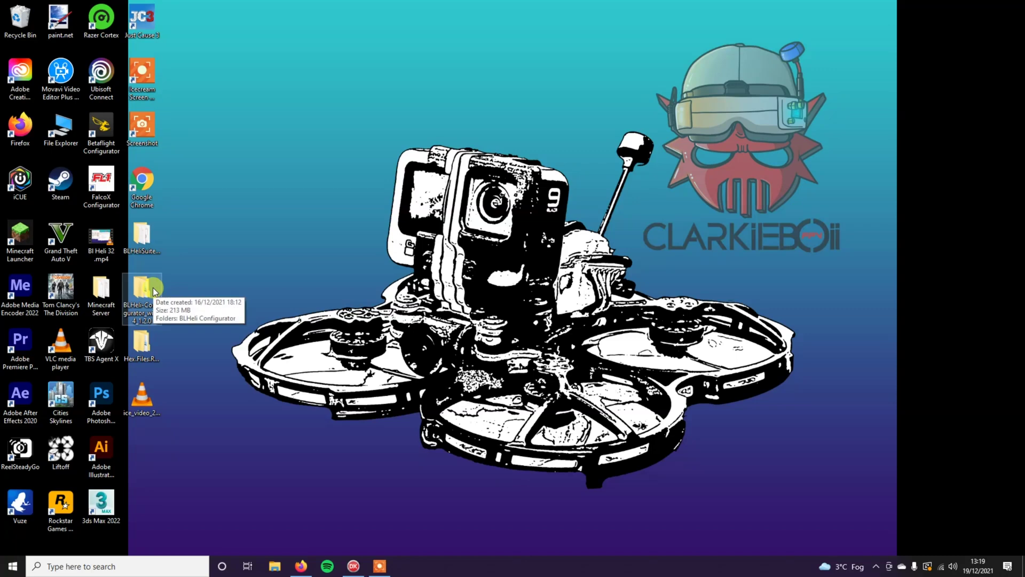
- Open Betaflight Configurator, set the video transmitter power to 25 and save it
double_click(101, 128)
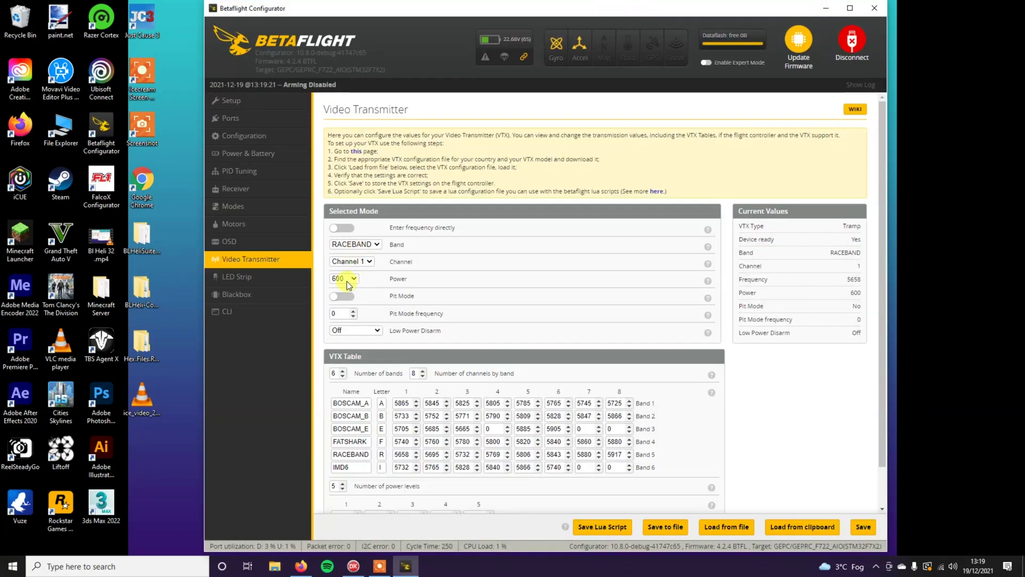
click(346, 282)
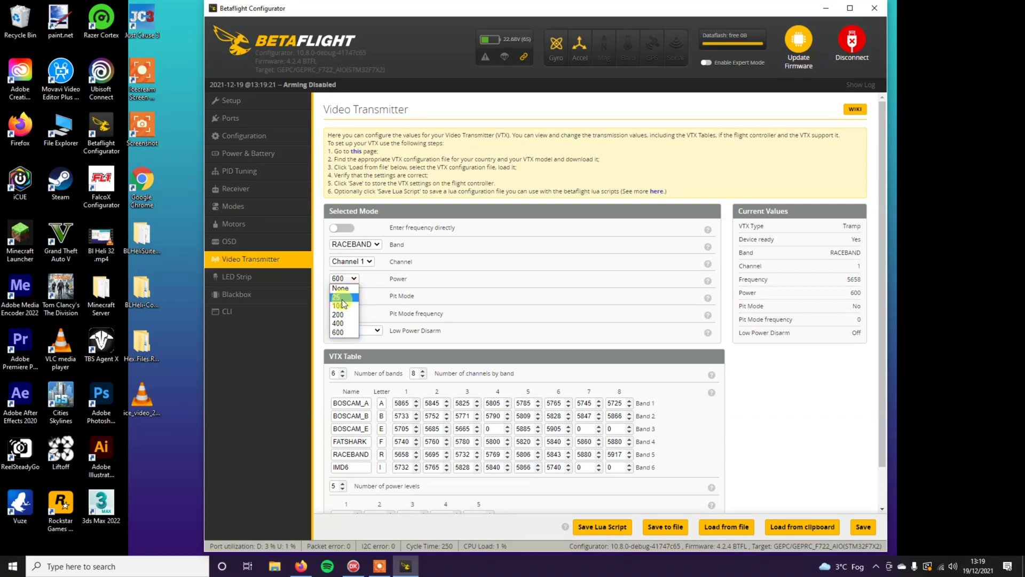
click(339, 291)
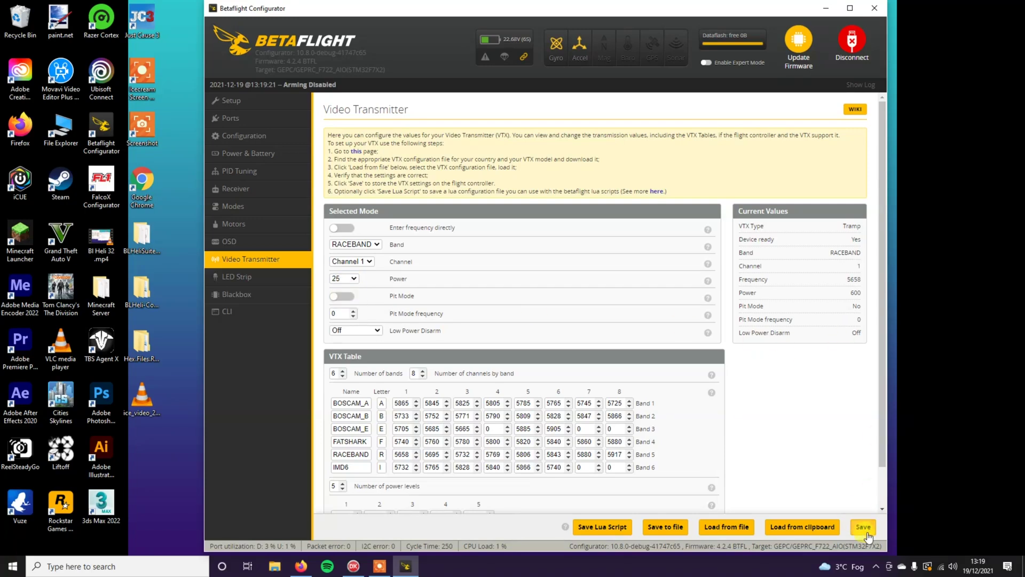
- Launch BLHeli Configurator from its desktop folder and read the ESC setup over the COM8 connection
double_click(141, 288)
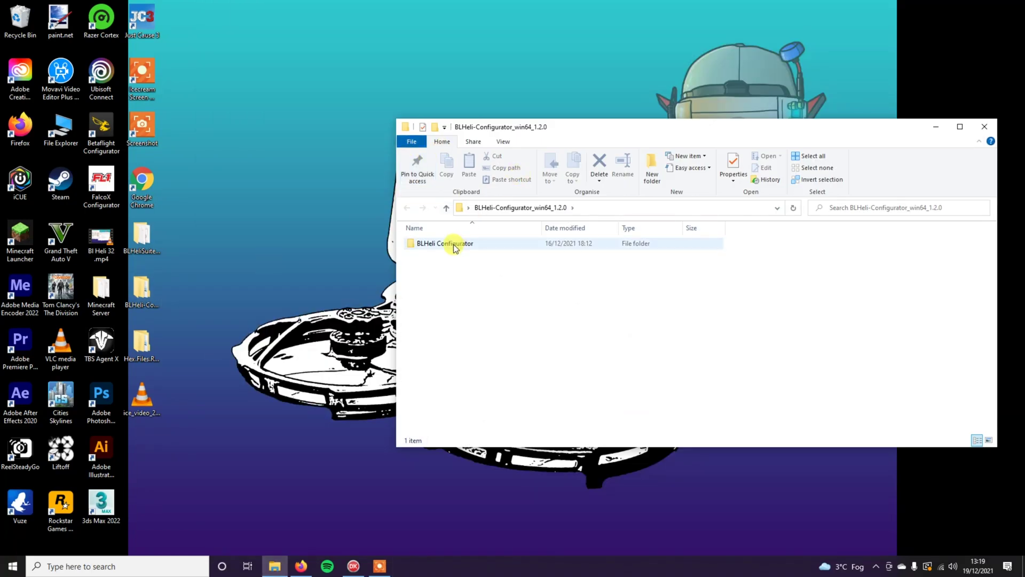
double_click(453, 247)
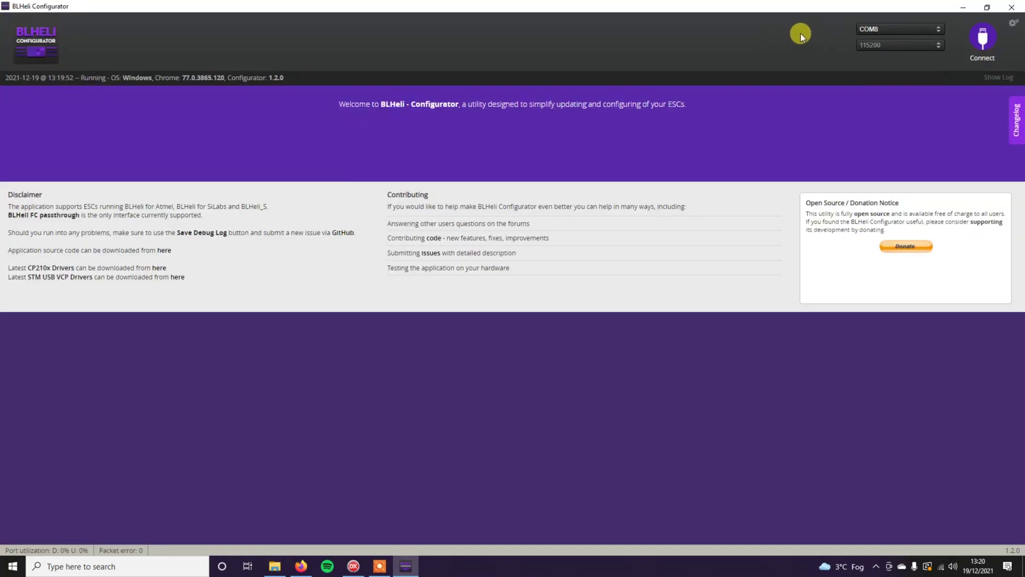
click(870, 29)
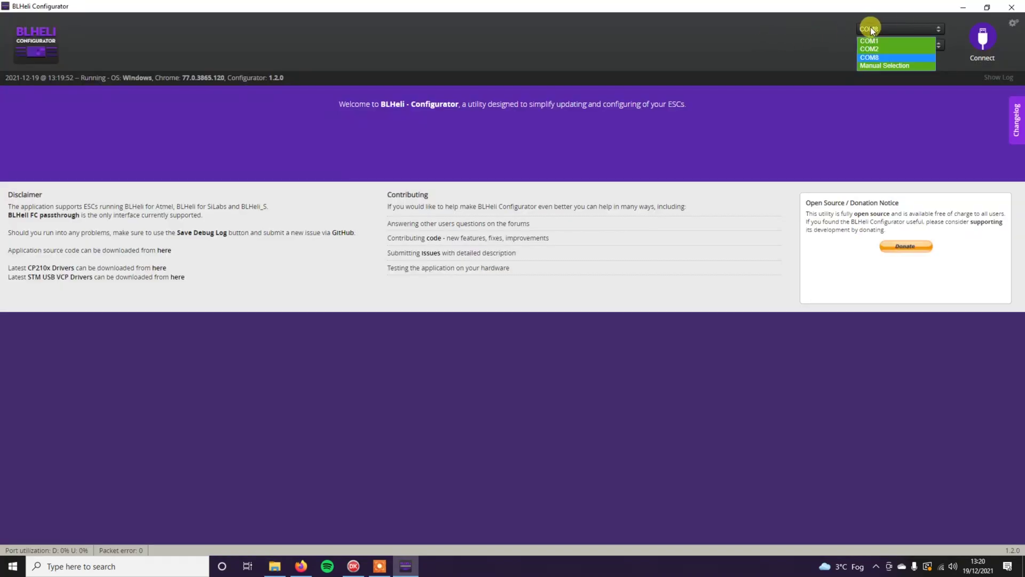
click(876, 48)
click(983, 38)
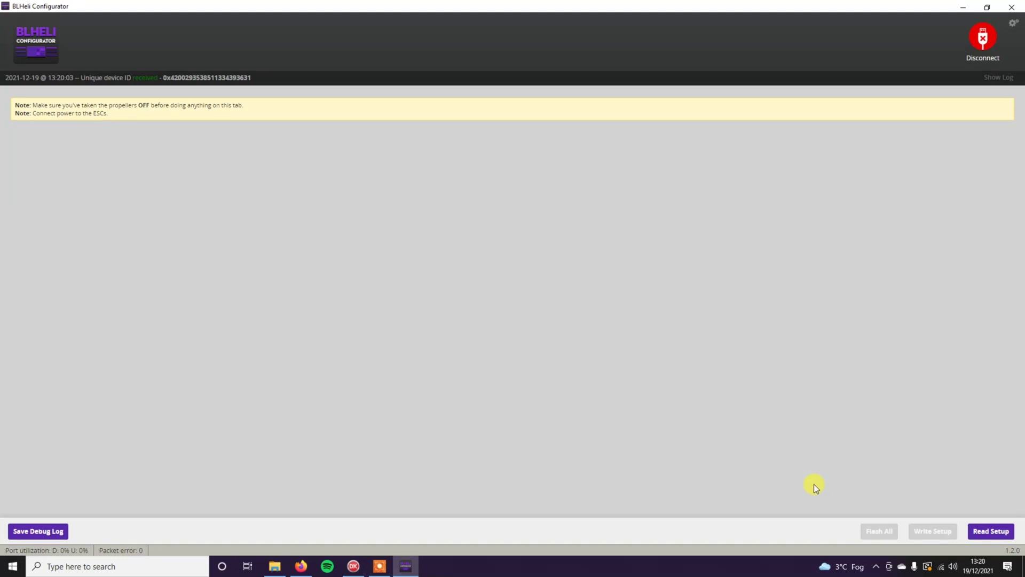
click(990, 531)
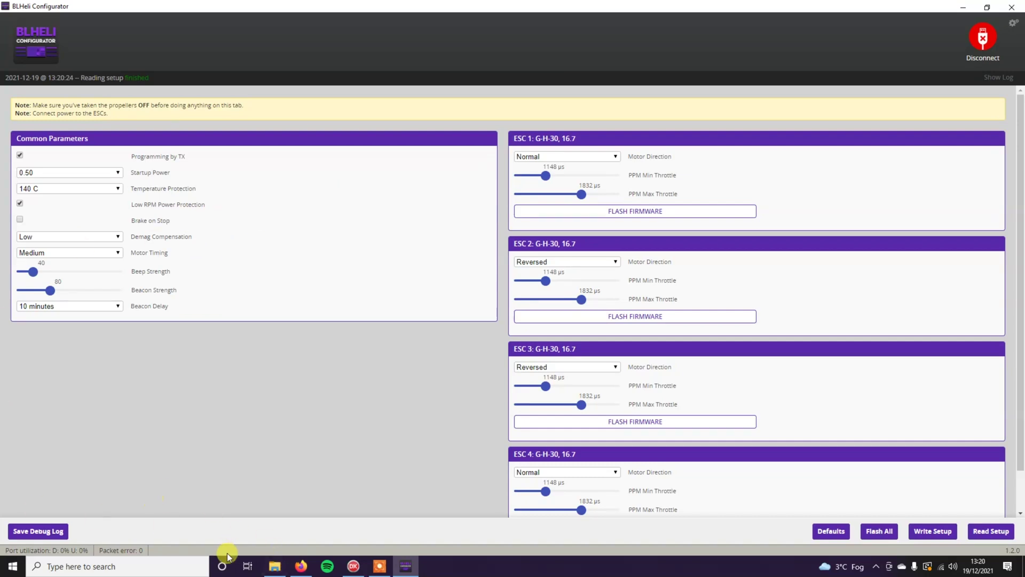
- Capture the ESC settings area with Snipping Tool as a record, then return to BLHeli Configurator
click(134, 565)
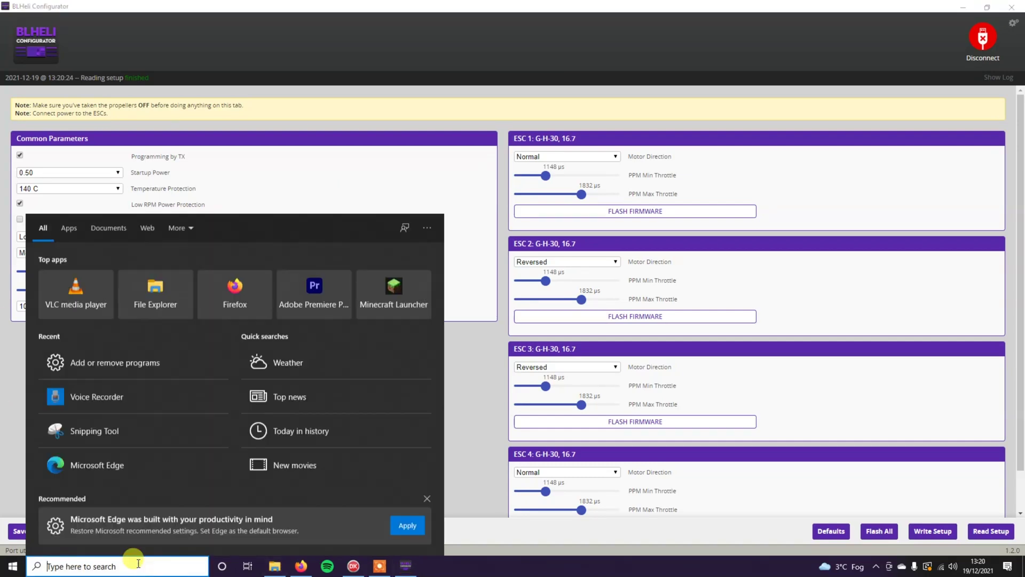
text(snipp)
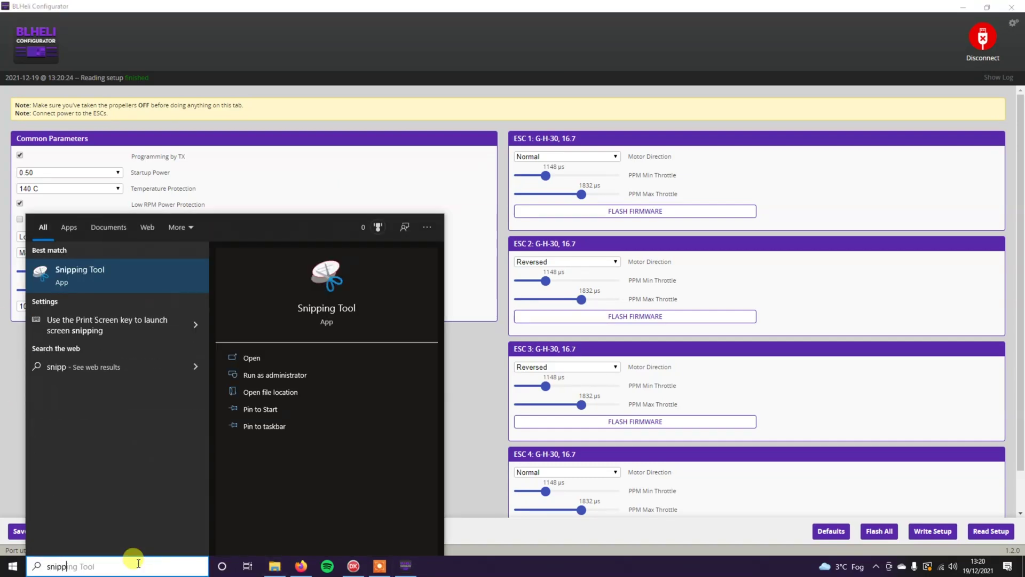
key(Return)
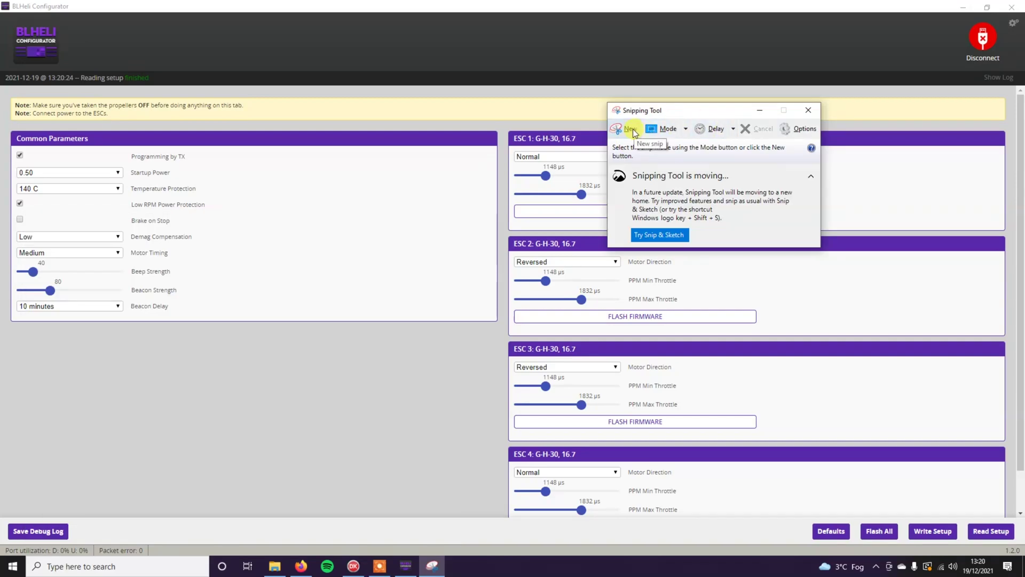
click(631, 129)
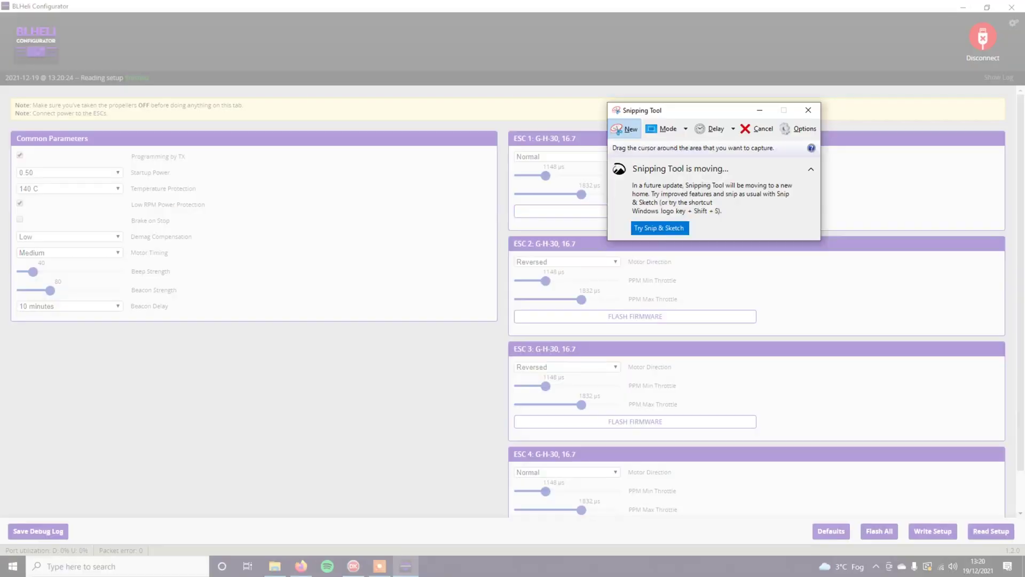
drag(1, 87, 1017, 515)
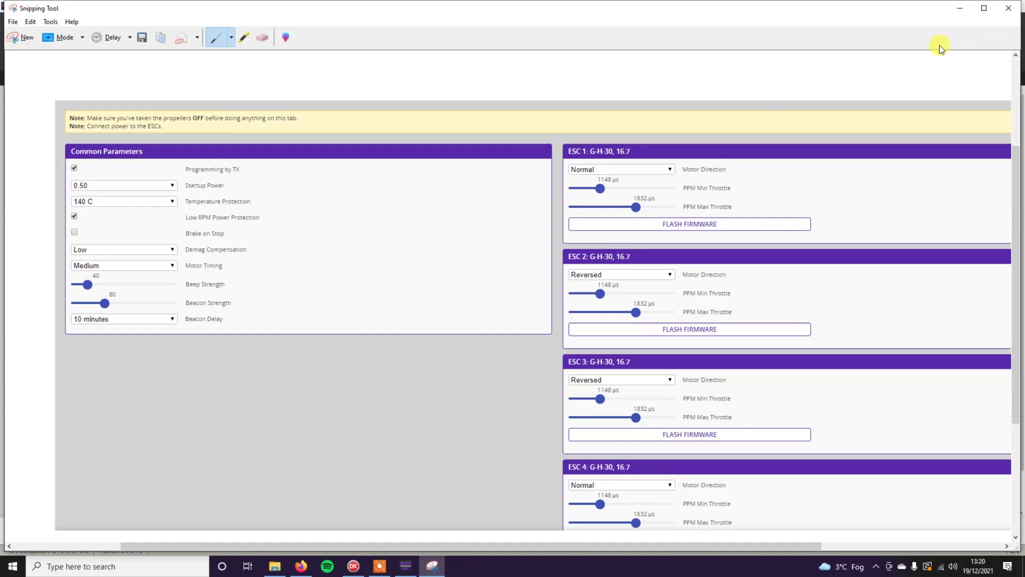
click(987, 6)
key(alt+Tab)
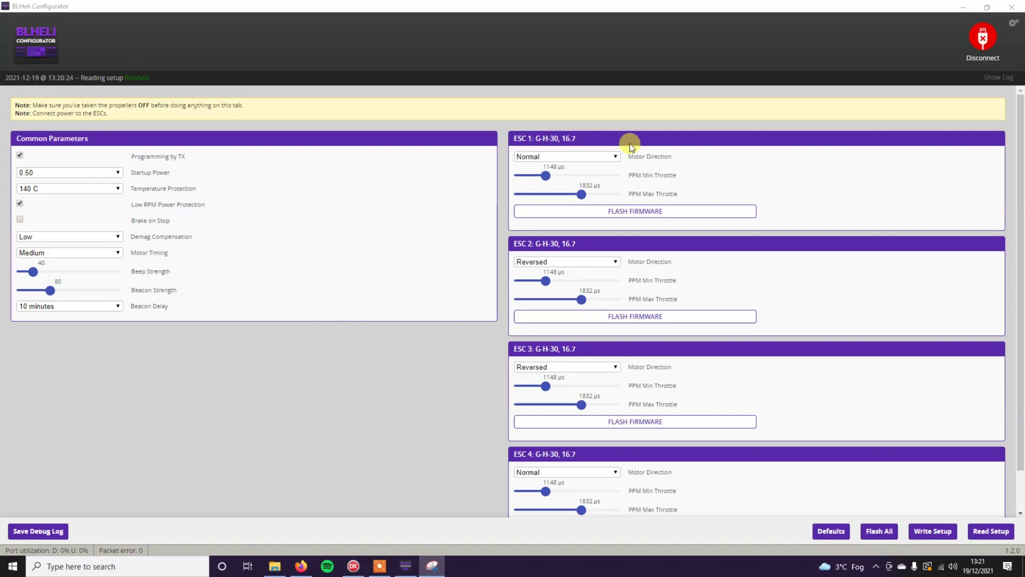
- Check the ESC 1 target identifier and open manual firmware file selection for flashing all ESCs
scroll(353, 443, down, 1)
scroll(527, 136, up, 1)
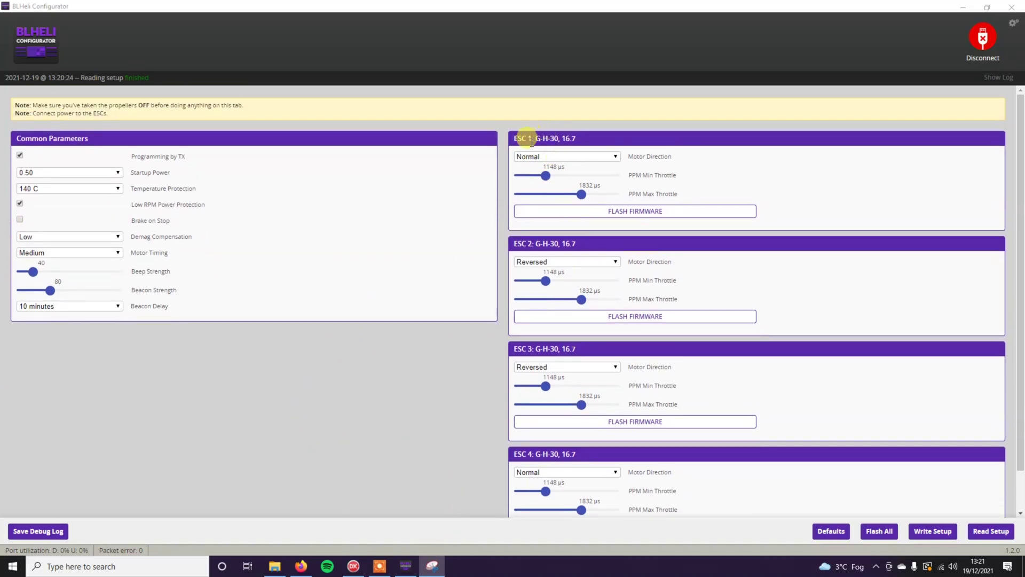
drag(527, 138, 569, 133)
click(524, 135)
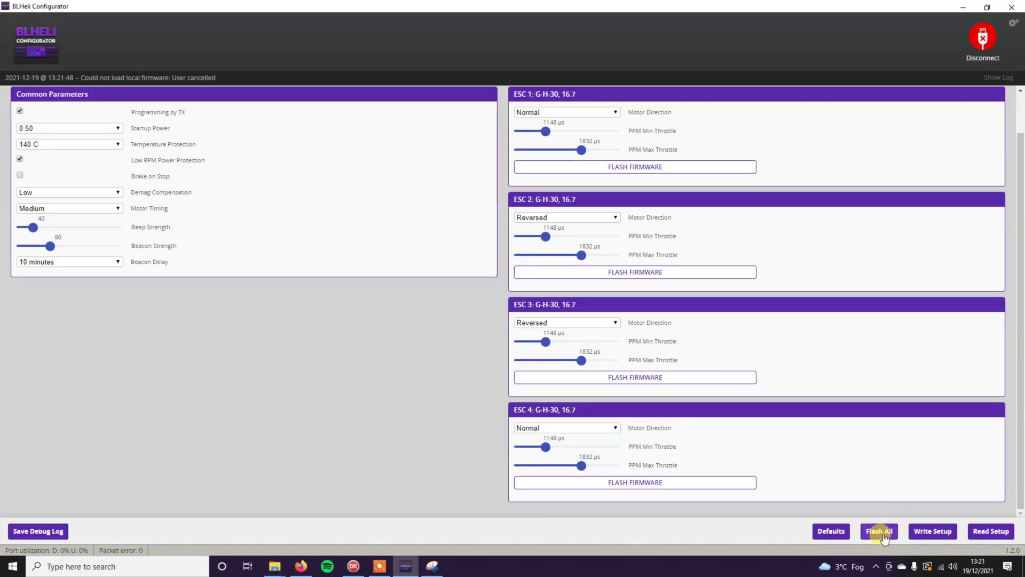
click(881, 534)
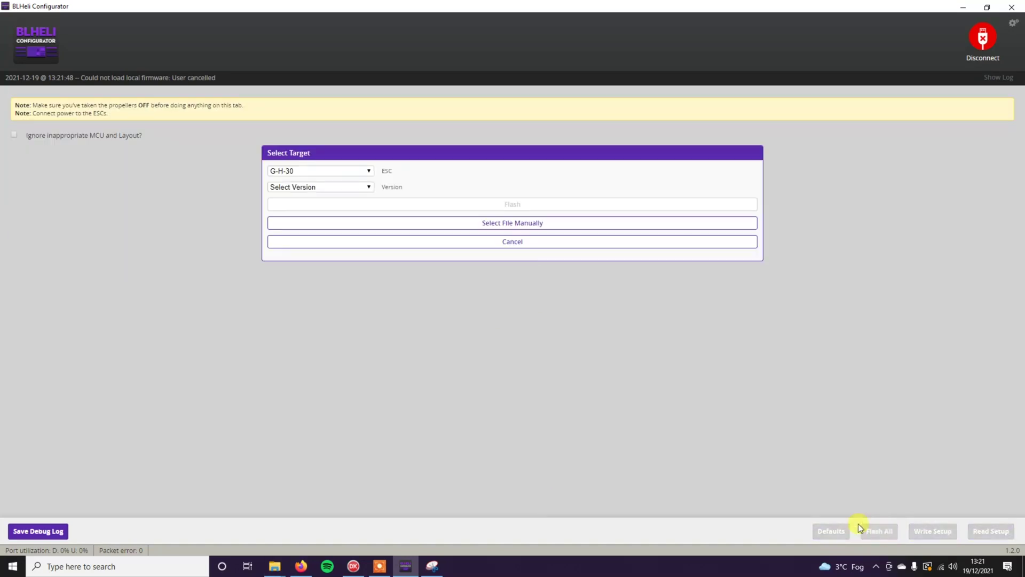
click(526, 224)
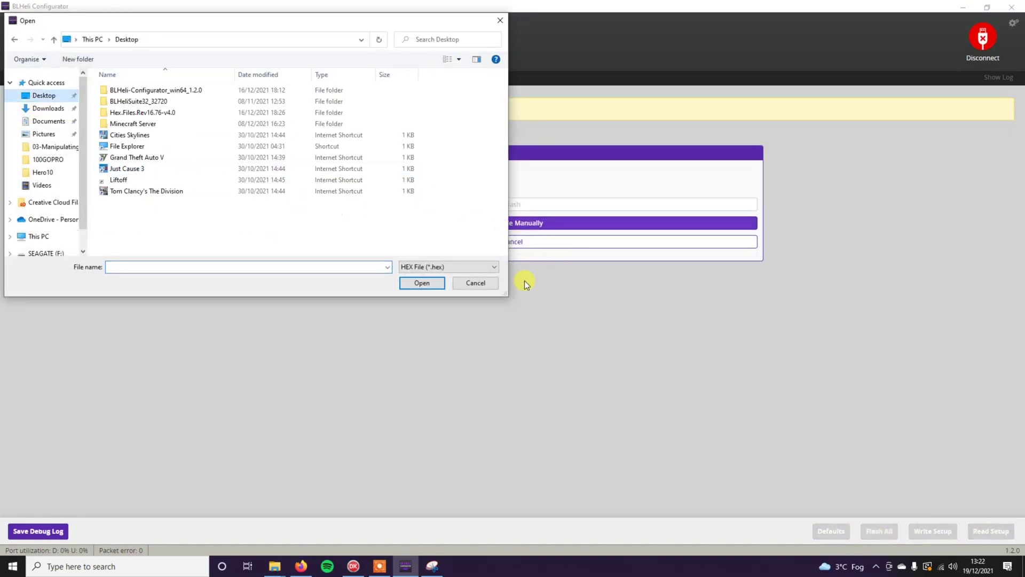
- Flash all ESCs with G_H_30_REV16_76.HEX from the nested Hex.Files.Rev16.76-v4.0 folder on the Desktop
click(143, 113)
double_click(143, 112)
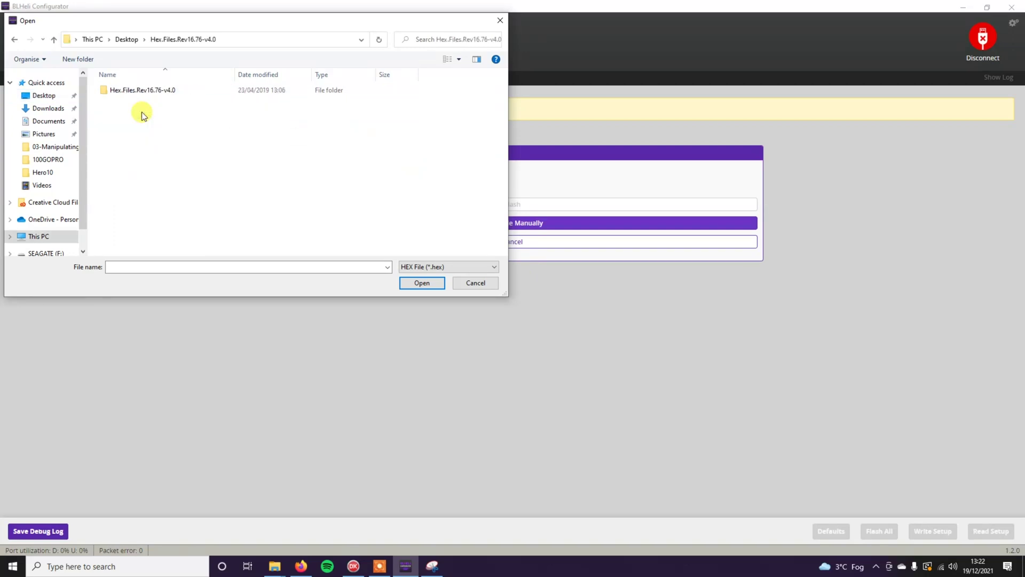
double_click(143, 90)
scroll(193, 223, down, 20)
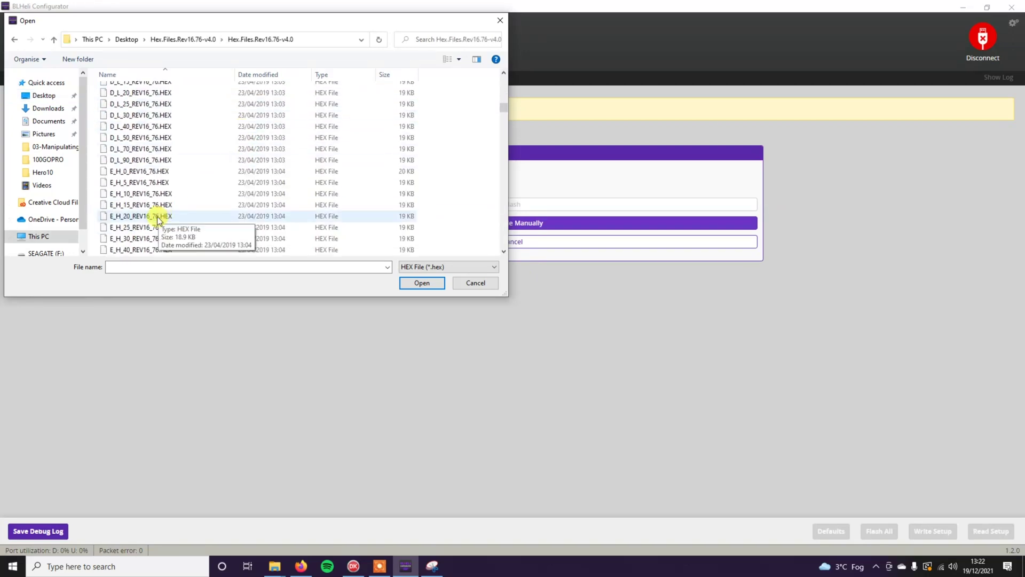
click(155, 229)
scroll(155, 230, up, 1)
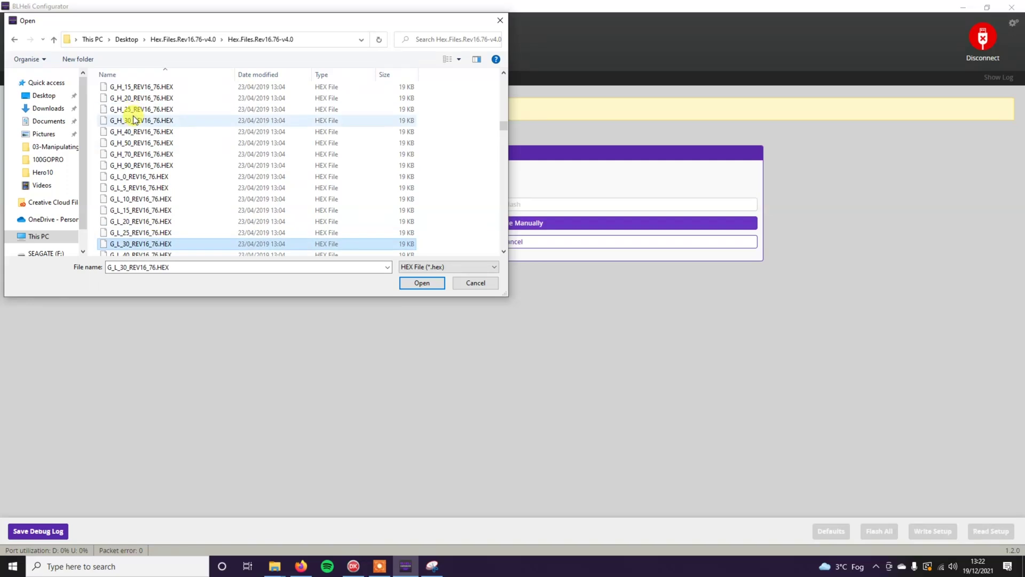
click(137, 120)
click(421, 283)
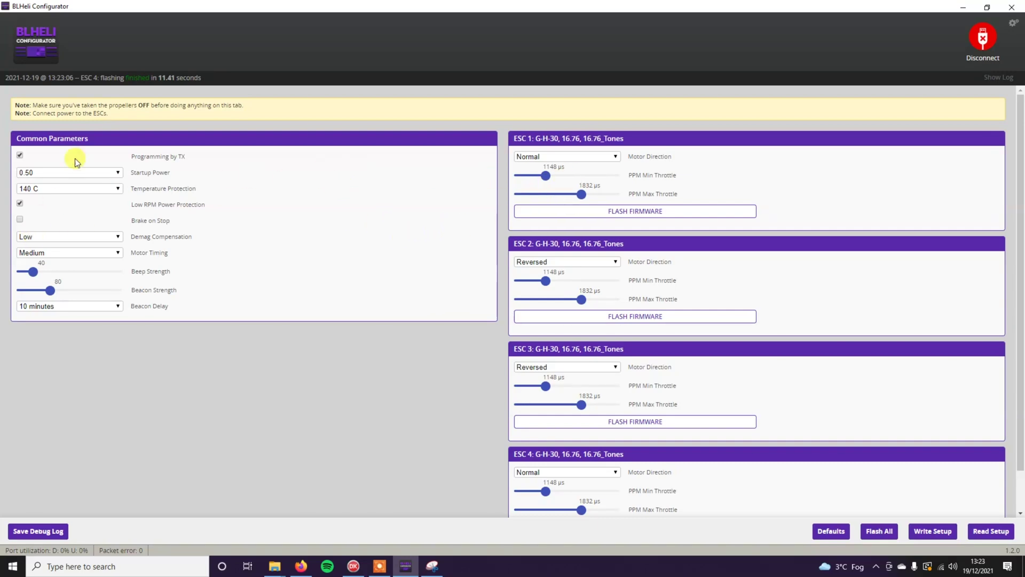
- Review the flashed ESC settings, then switch to Firefox and examine the Beep Strength Tone Selection List
scroll(320, 347, down, 1)
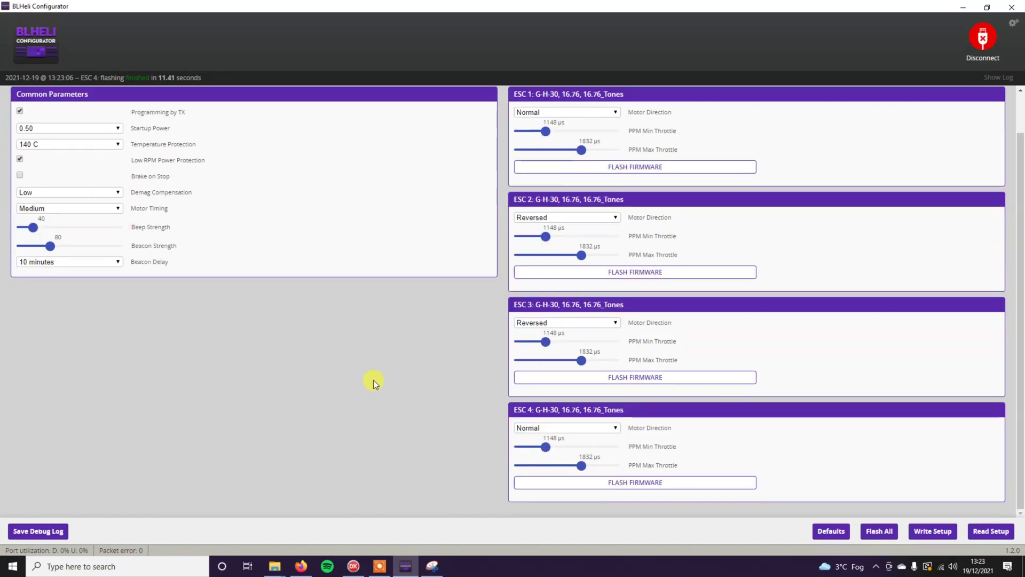
scroll(377, 374, up, 1)
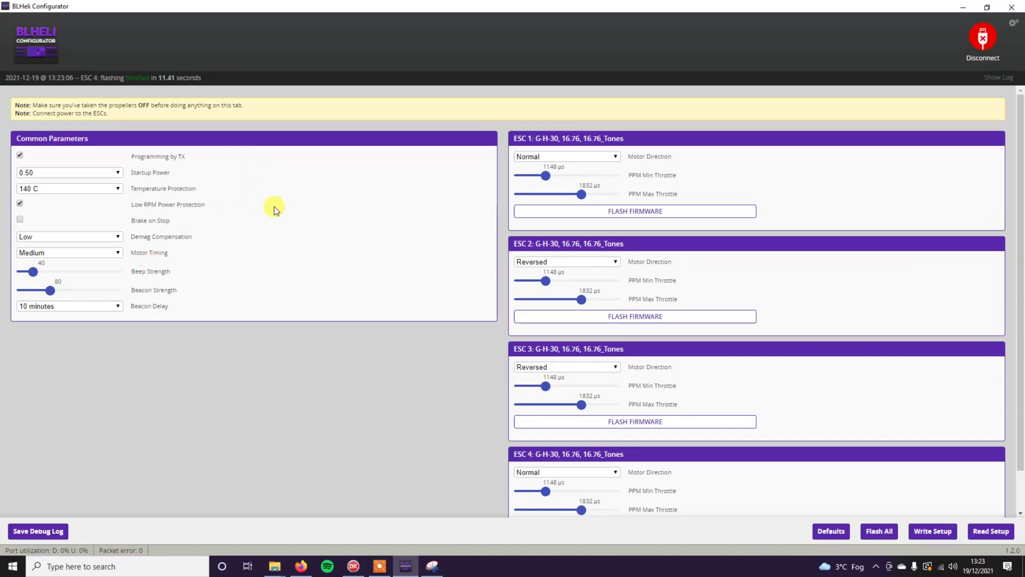
click(301, 566)
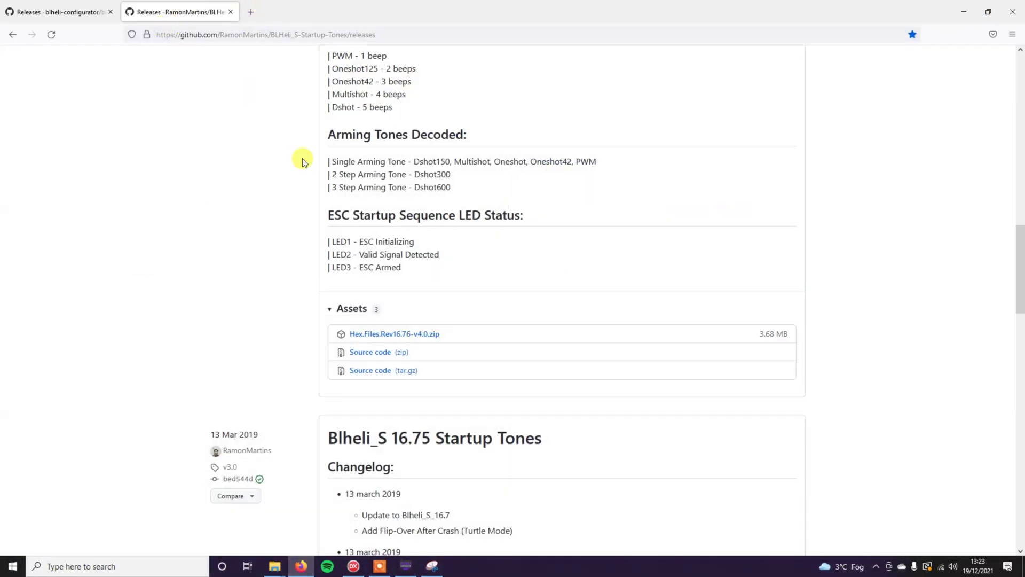
scroll(364, 207, up, 3)
scroll(364, 207, up, 3)
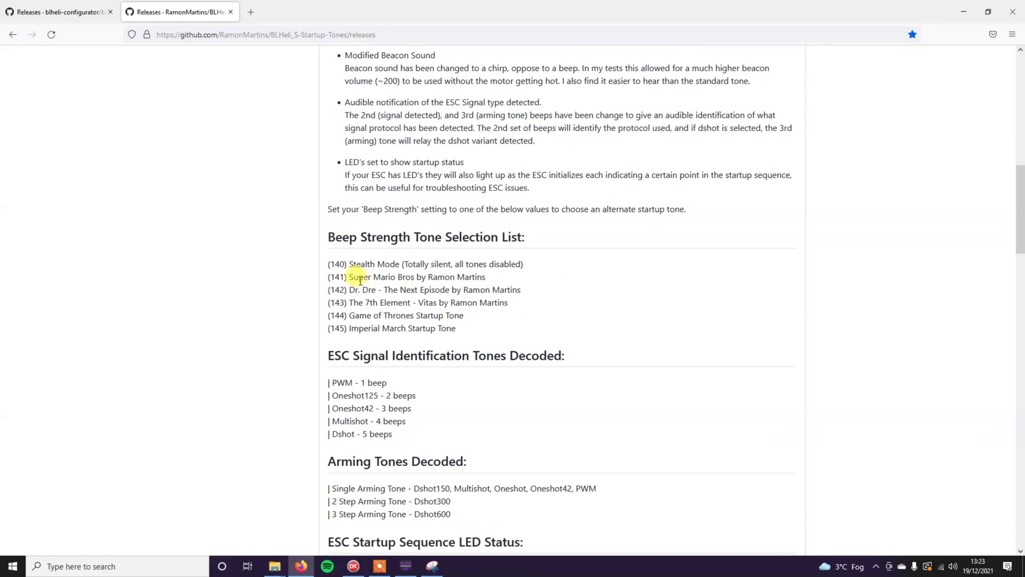
drag(351, 277, 477, 276)
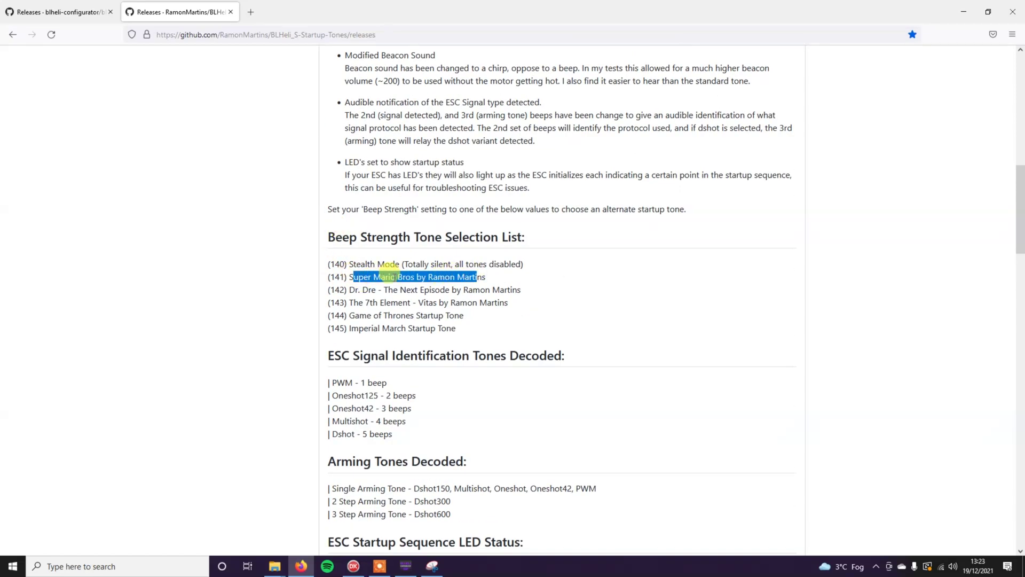
click(362, 290)
drag(362, 290, 427, 290)
click(354, 273)
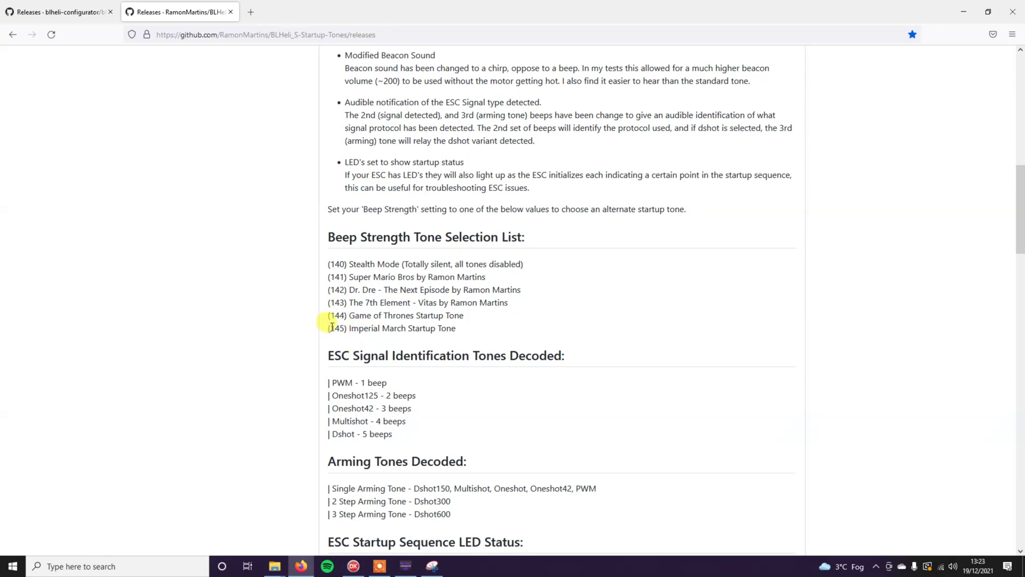
double_click(421, 328)
click(419, 330)
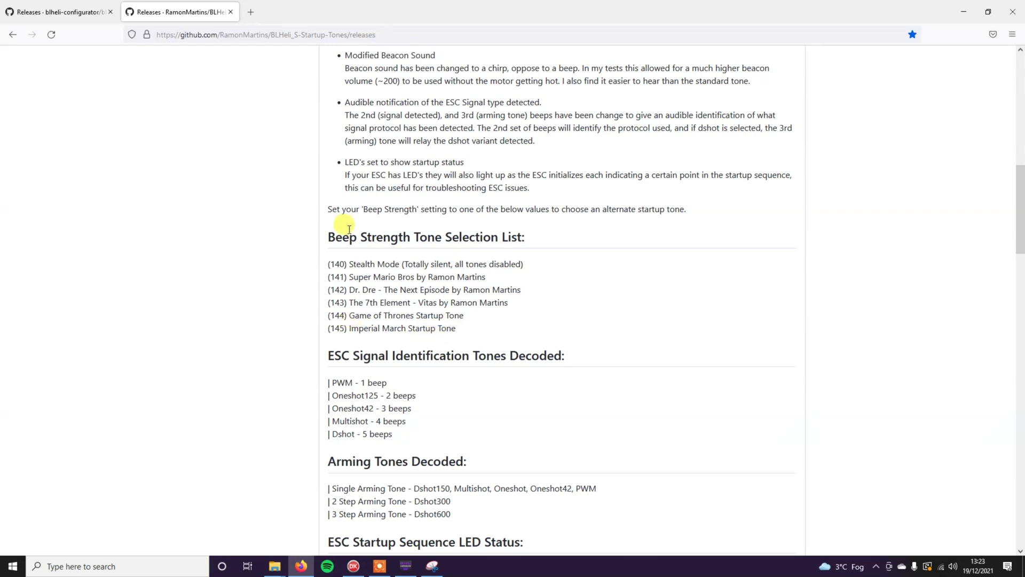
- In BLHeli Configurator, set Beep Strength to 145 for the Imperial March tone and write the setup, disconnecting when done
click(405, 568)
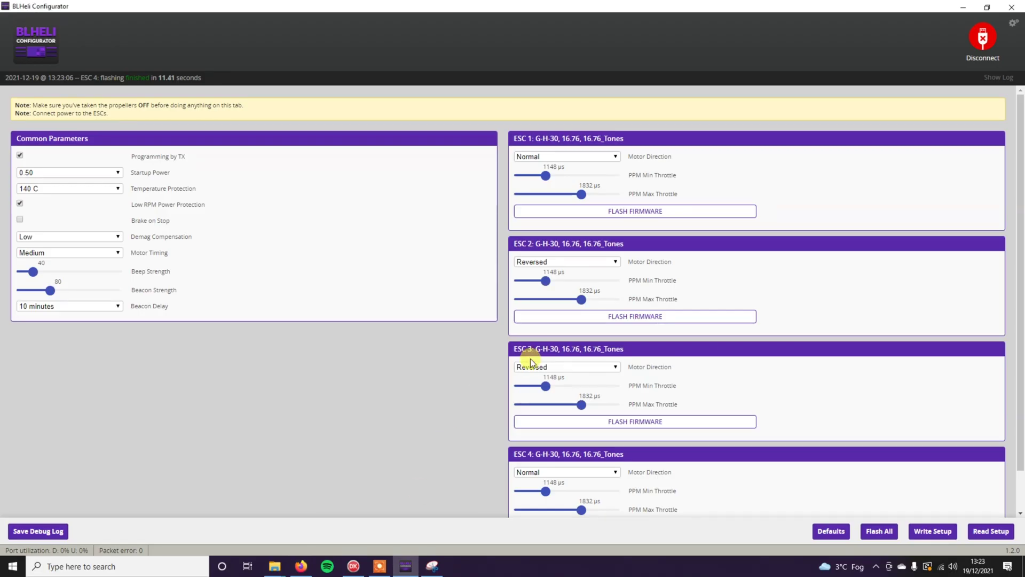
click(406, 568)
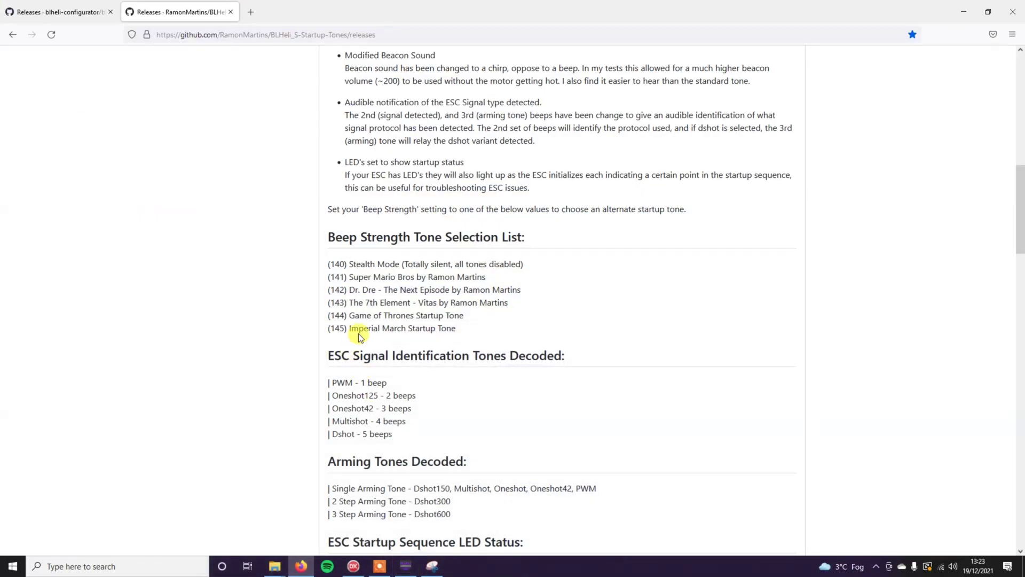
drag(344, 324, 338, 326)
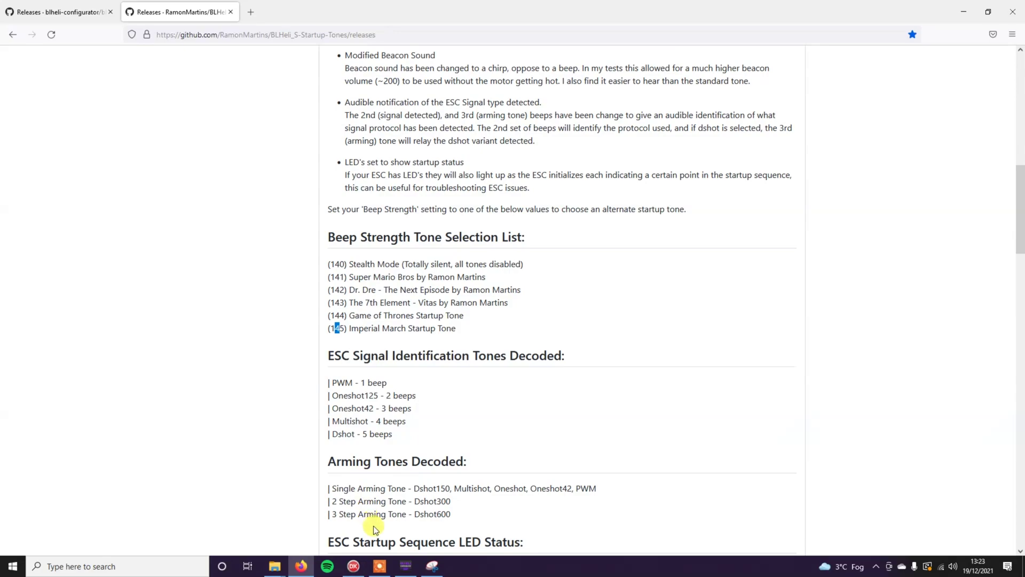
mouse_move(407, 573)
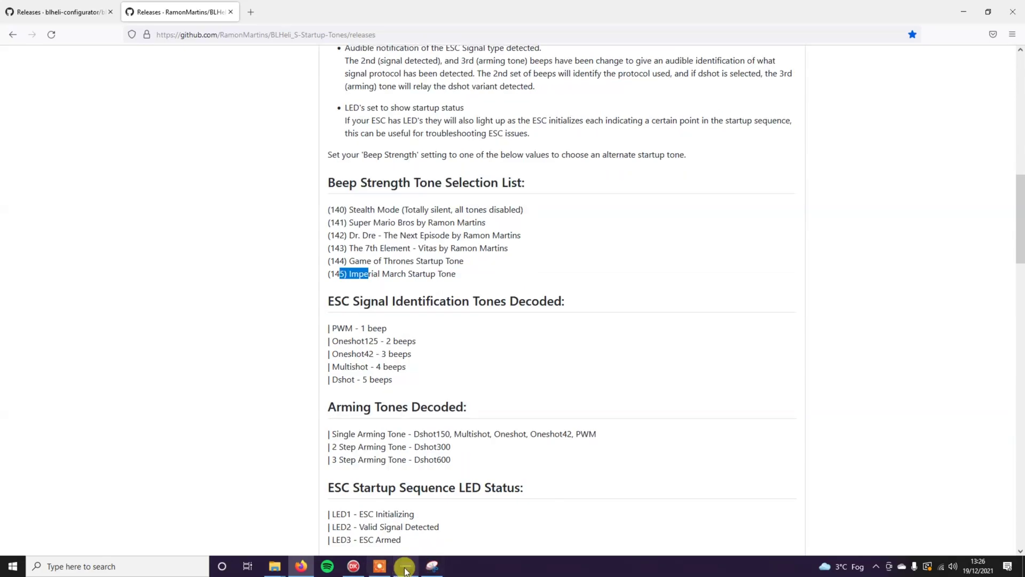
click(406, 569)
drag(33, 271, 75, 277)
click(932, 530)
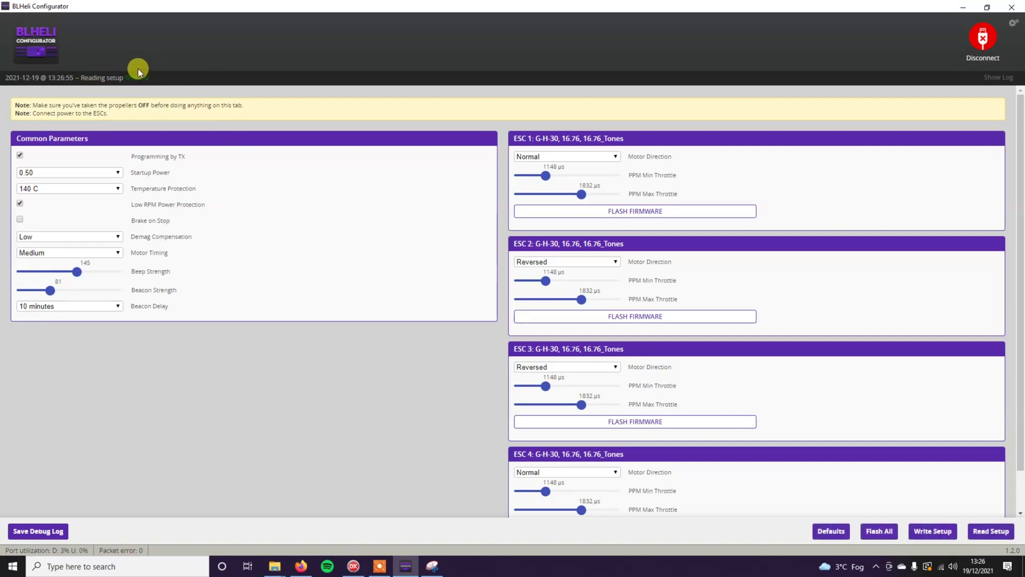
click(986, 41)
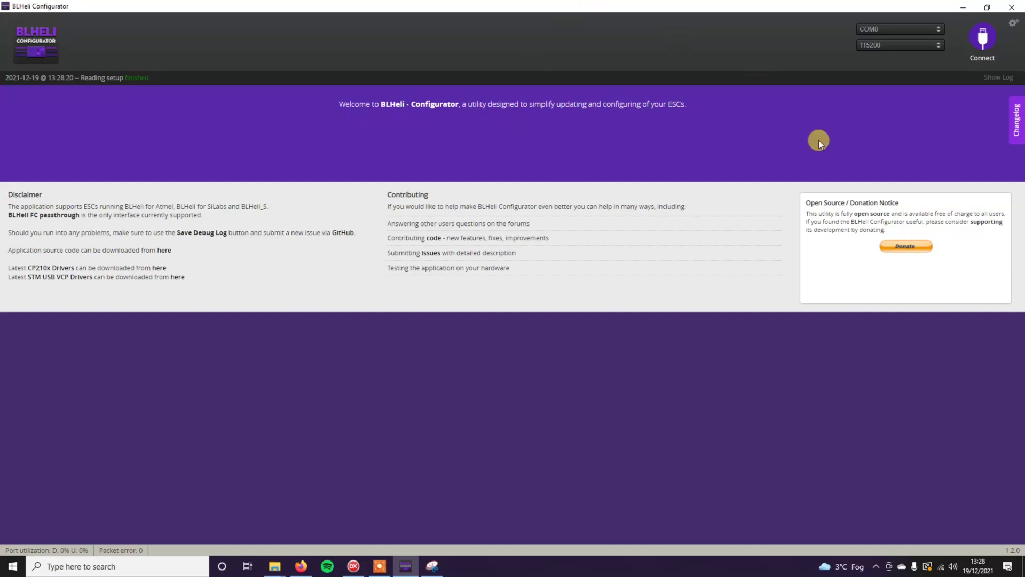
- Switch to Firefox and examine the Blheli_S 16.76 Startup Tones release notes, including the tone codes, signal identification tones and features
click(296, 567)
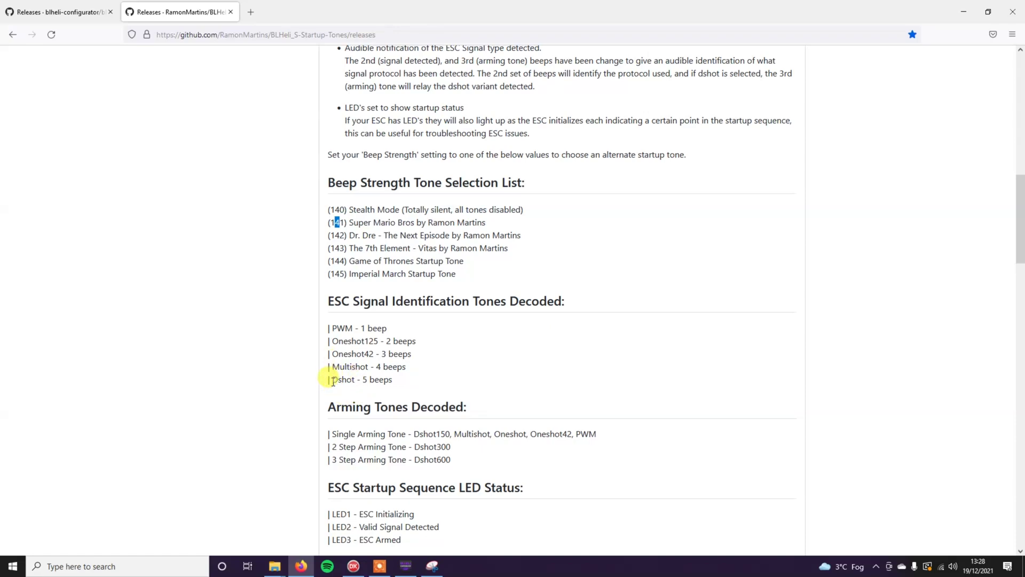
drag(335, 382, 355, 383)
scroll(356, 382, up, 7)
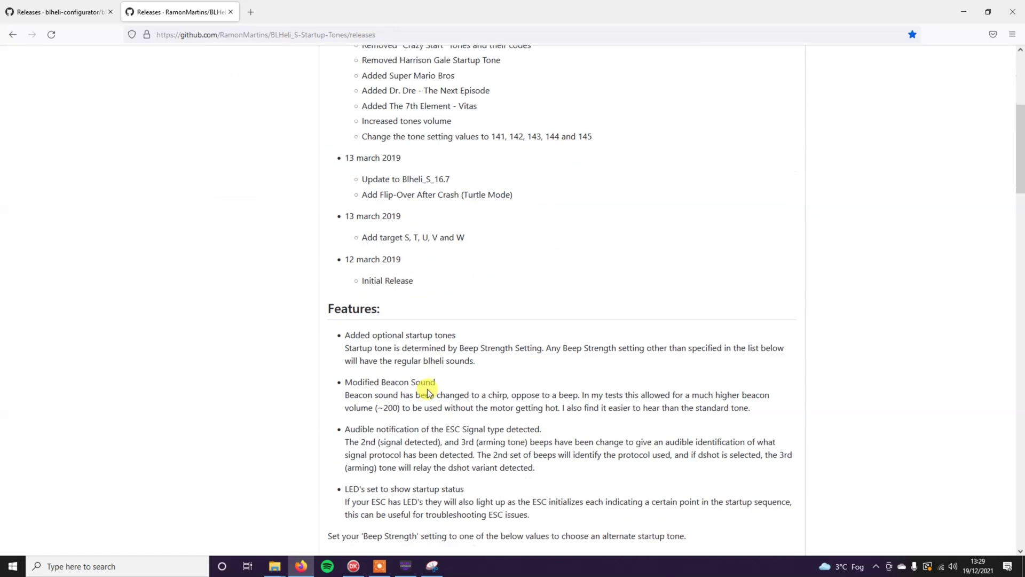
scroll(390, 259, down, 2)
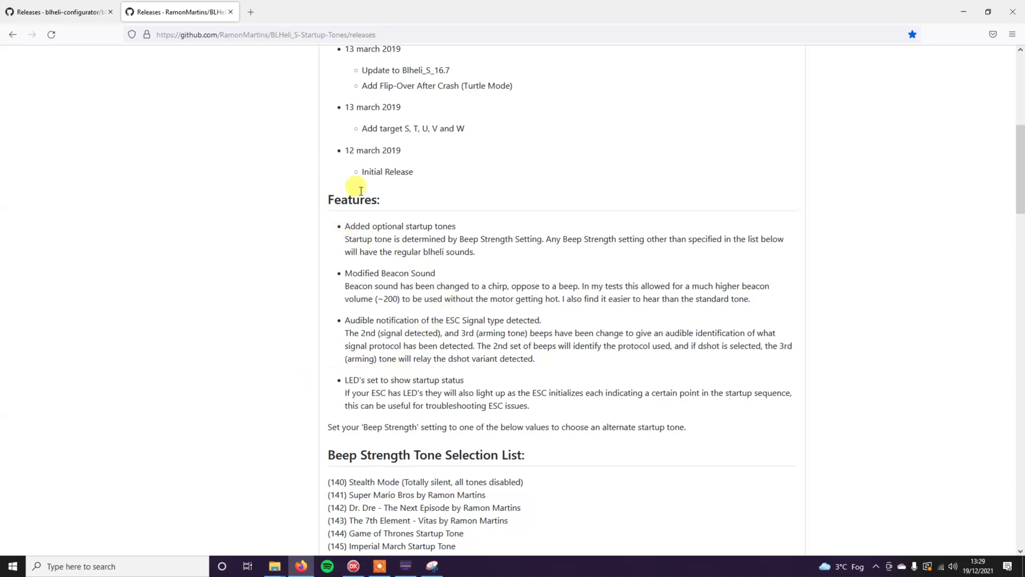
scroll(369, 219, up, 7)
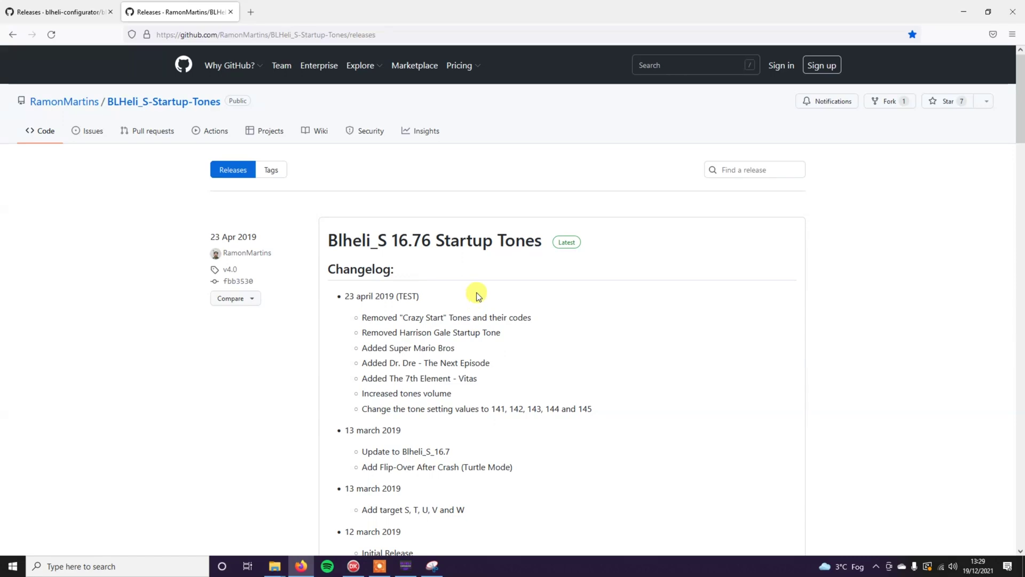
scroll(475, 304, down, 13)
scroll(468, 303, down, 4)
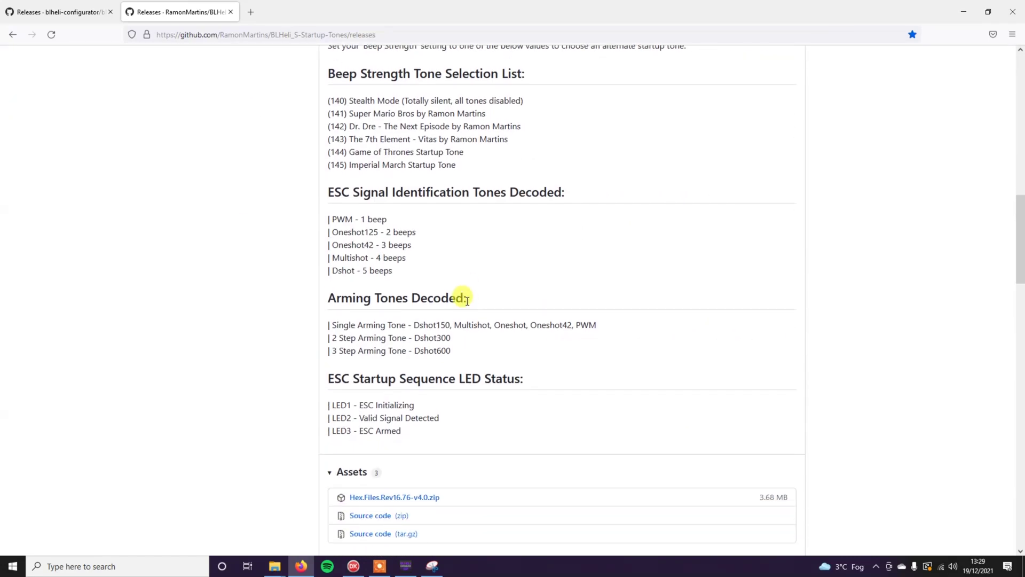
scroll(468, 301, up, 12)
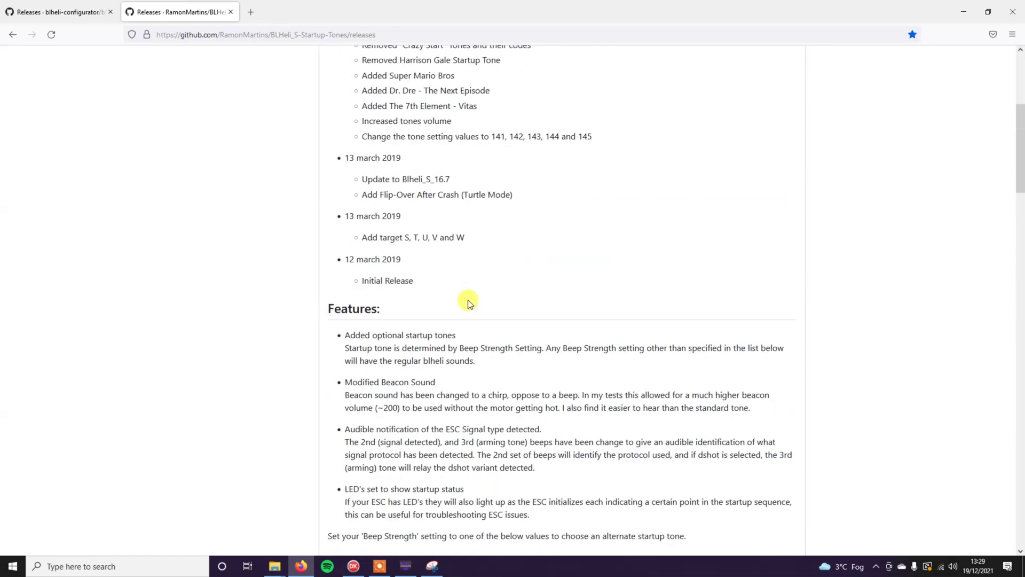
scroll(505, 291, up, 1)
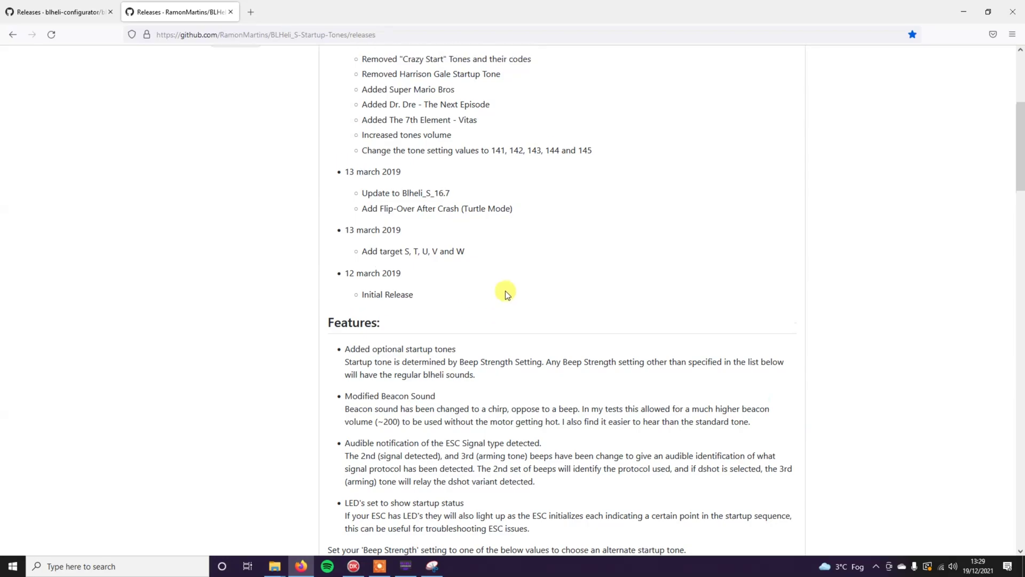